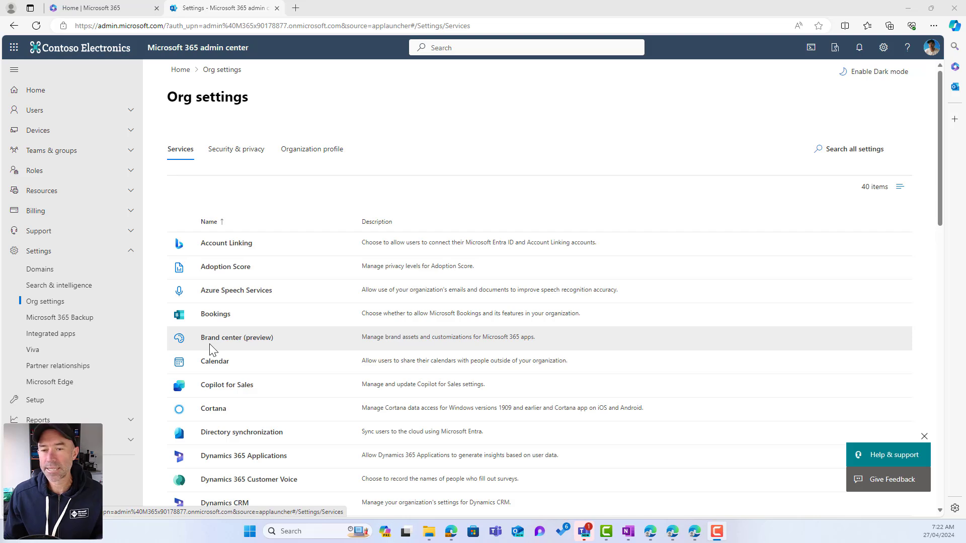
Create the brand center site named Brand Guide with site address BrandGuide, agreeing to activate the public CDN.
click(215, 341)
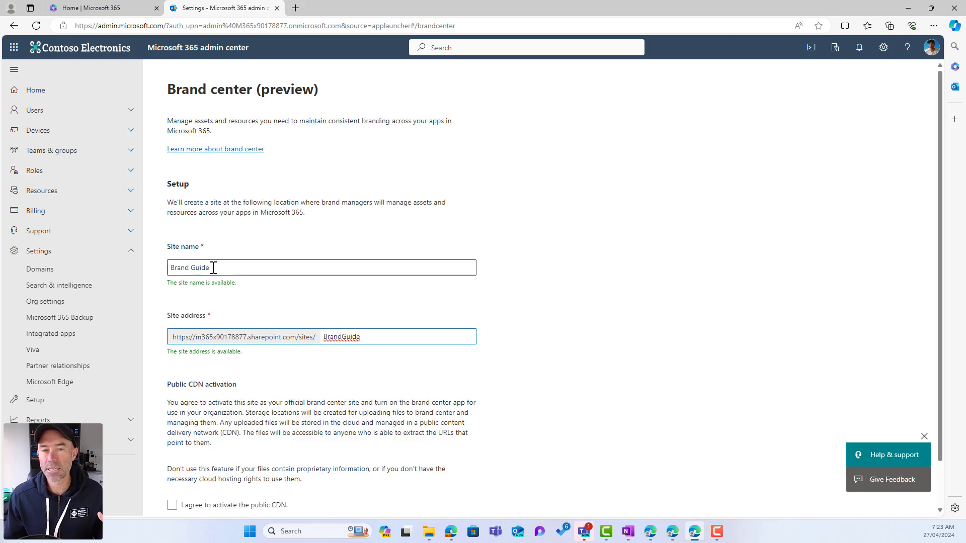
drag(213, 268, 170, 268)
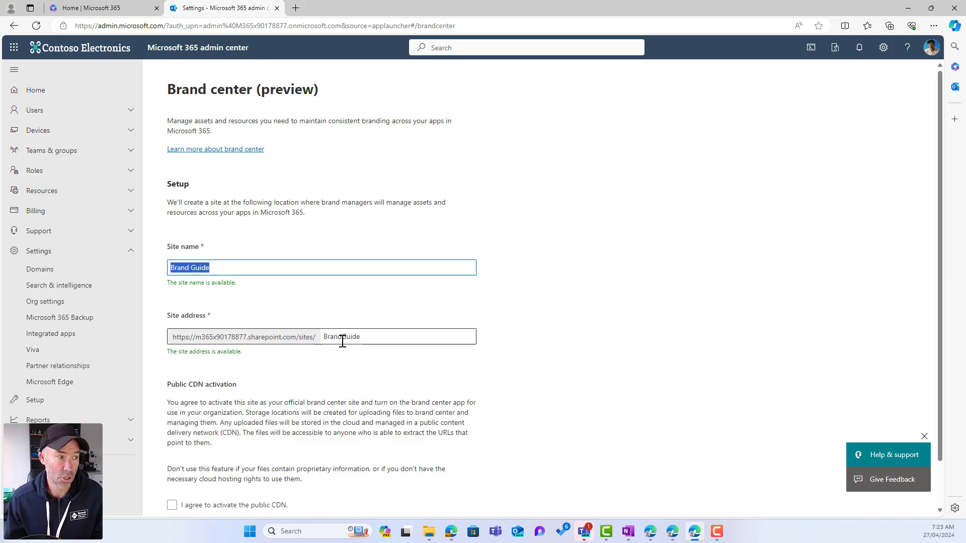
scroll(342, 342, down, 1)
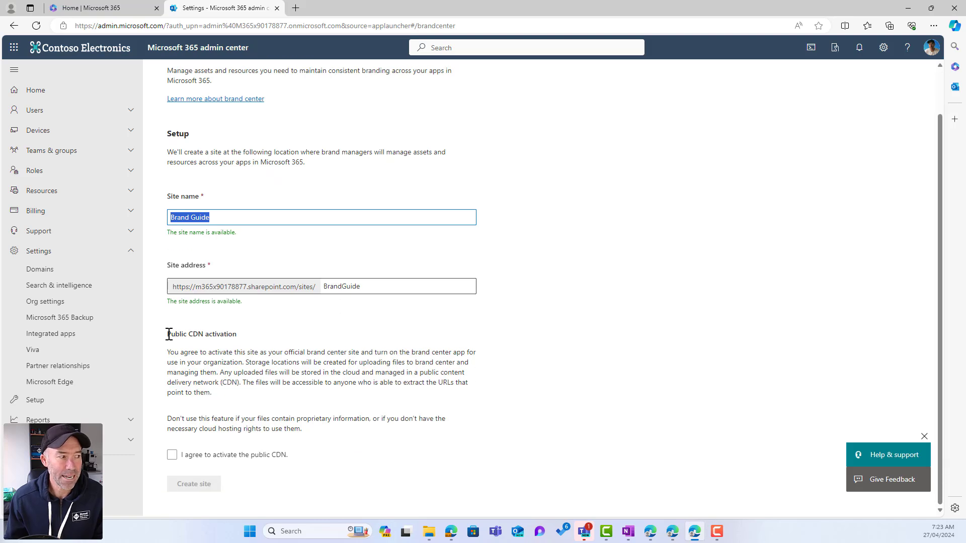
drag(169, 334, 241, 335)
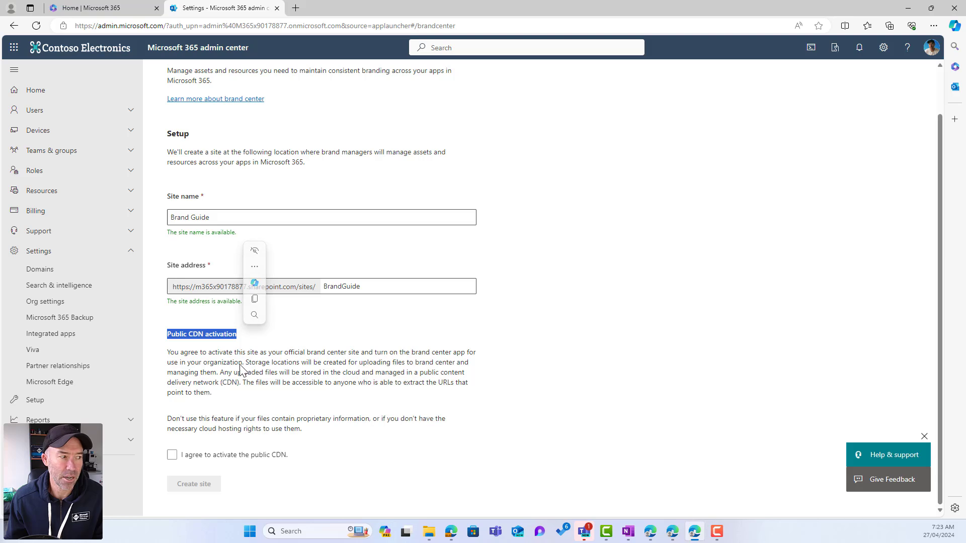
click(189, 359)
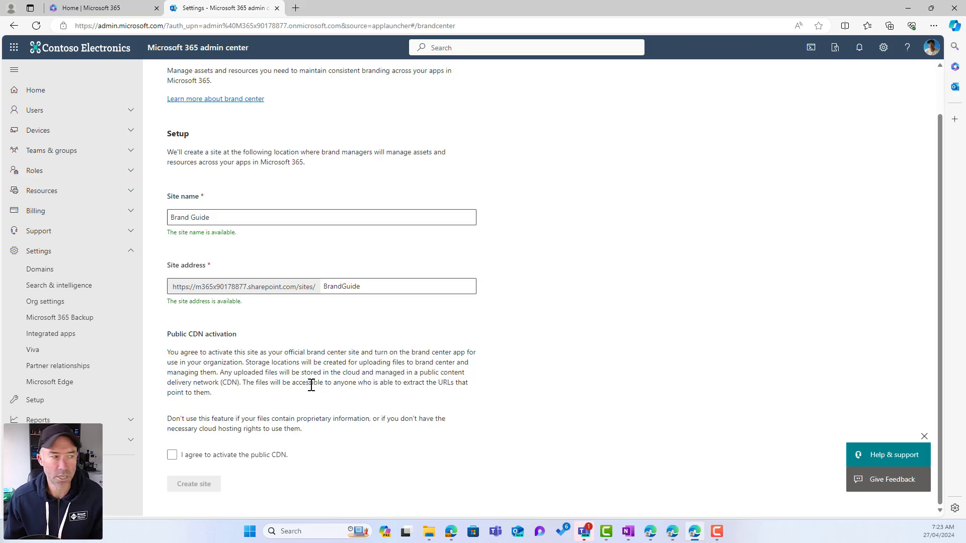
click(175, 456)
click(176, 456)
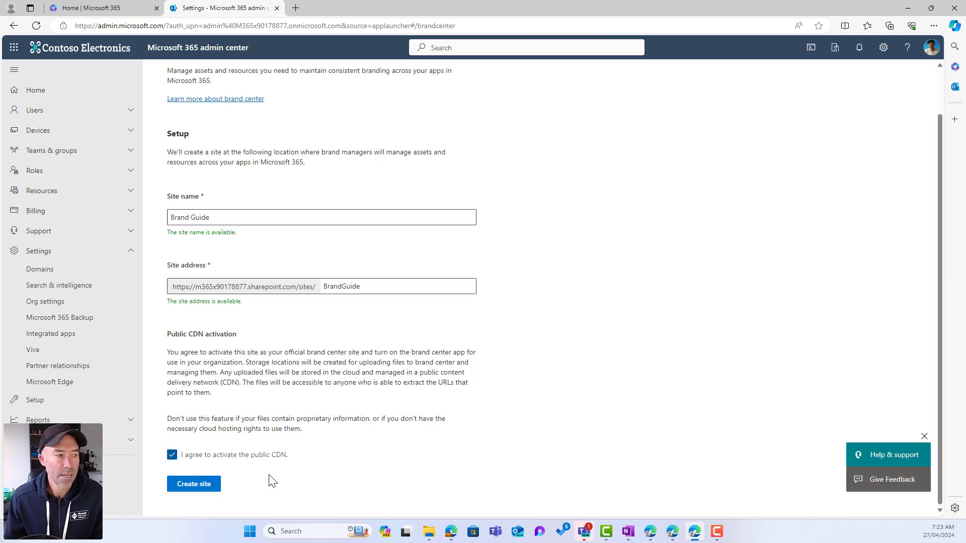
click(208, 485)
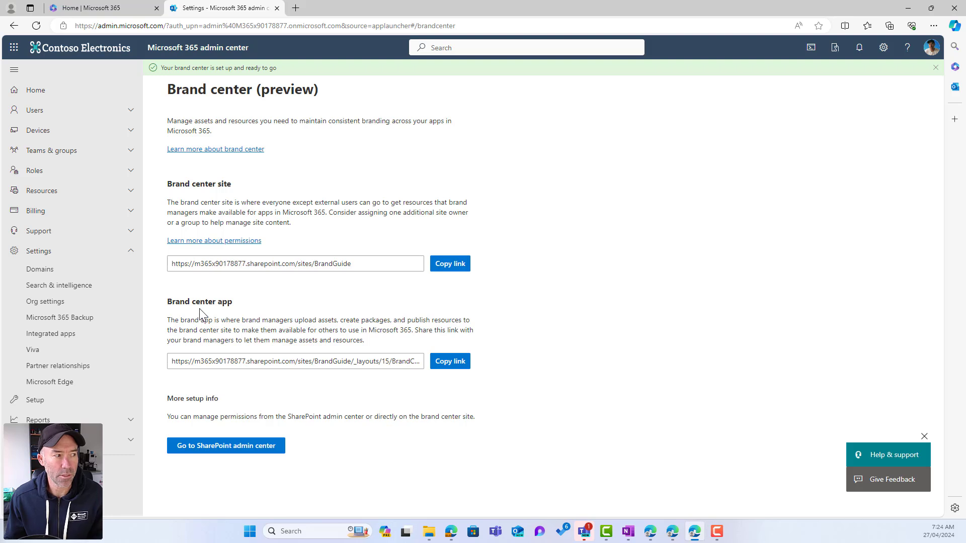
Copy the Brand center app link and open it in a new browser tab.
click(447, 366)
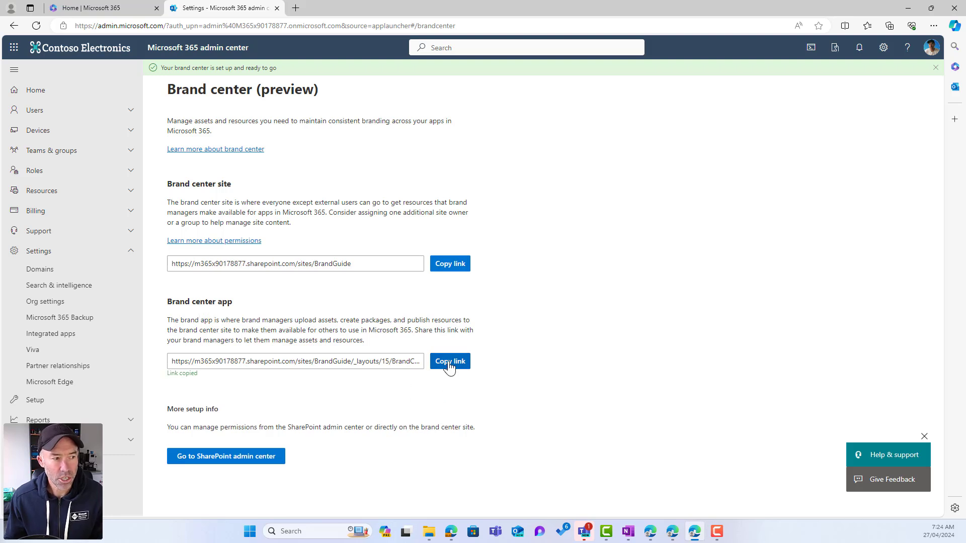
click(297, 8)
text(https://m365x90178877.sharepoint.com/sites/BrandGuide/_layouts/15/BrandCenter.aspx)
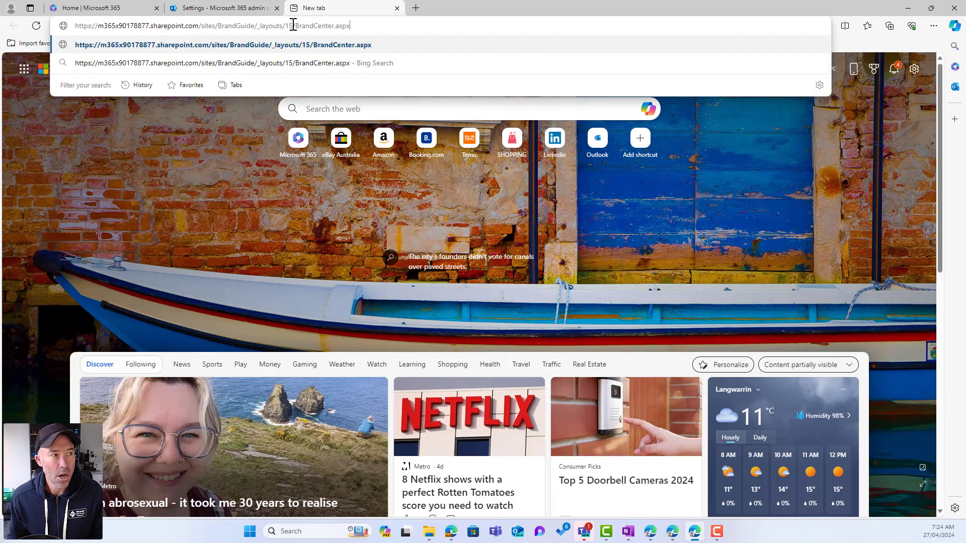
key(Return)
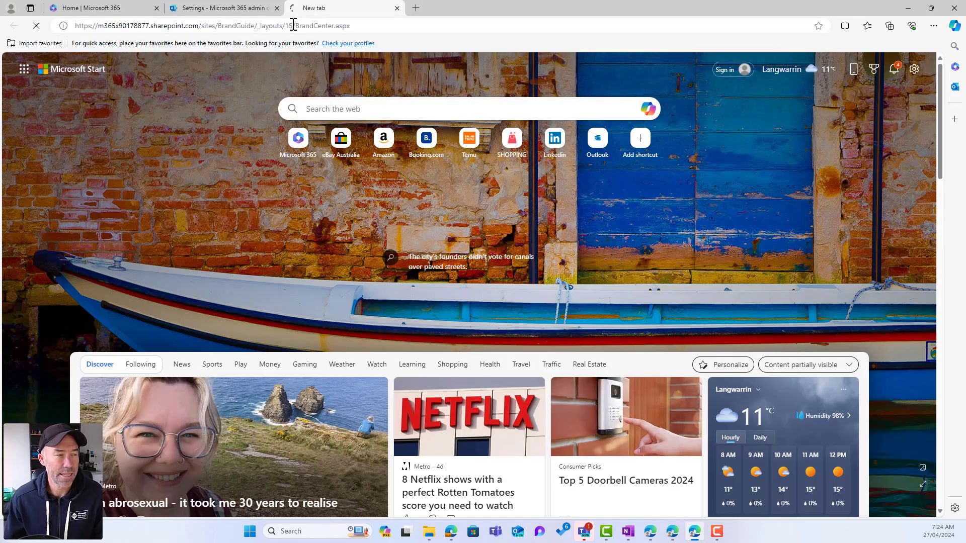
Open the copied brand center site link in another browser tab, dismiss the template and next-steps prompts, and look over the home page.
click(236, 8)
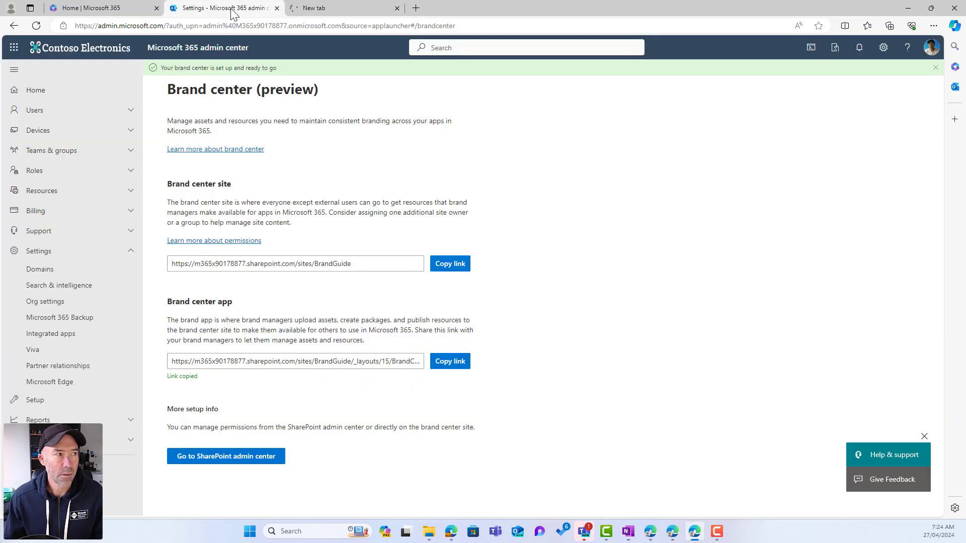
click(460, 270)
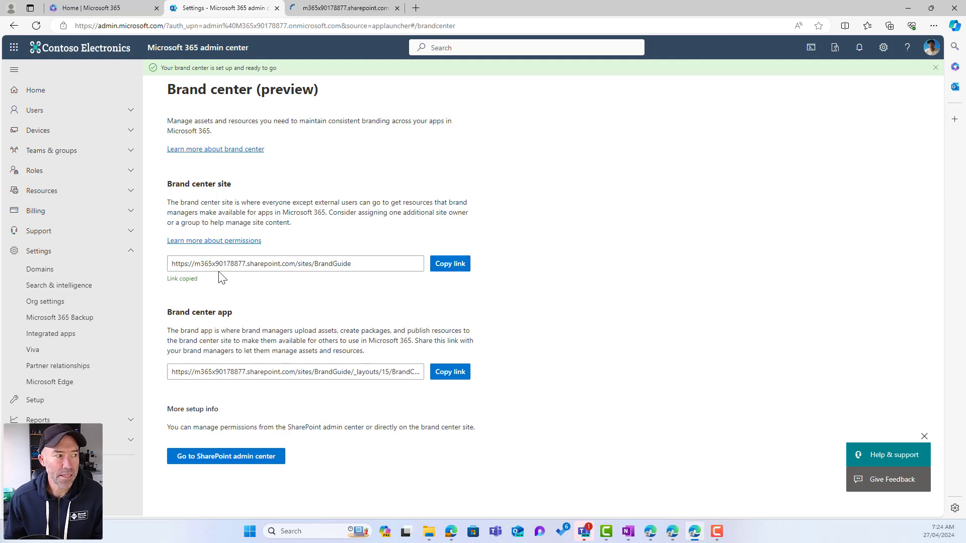
click(413, 10)
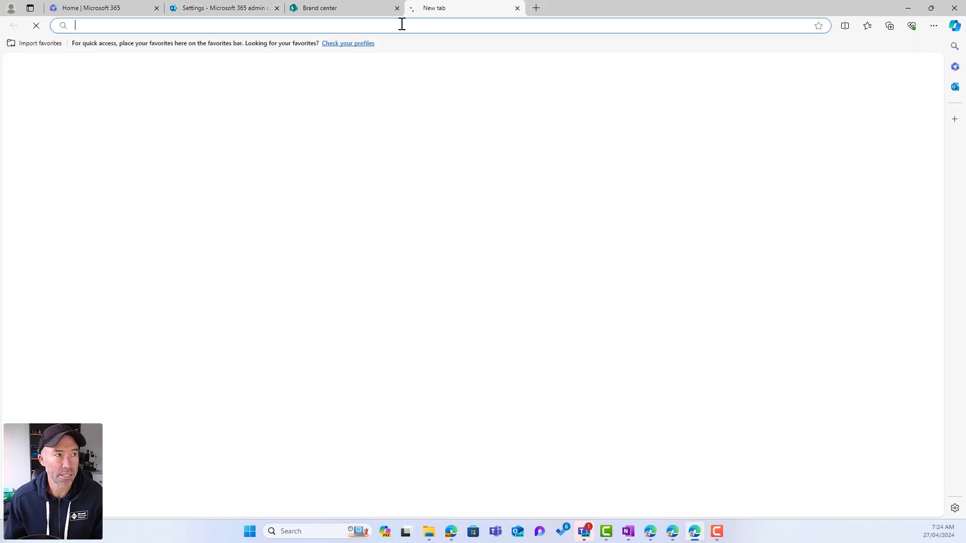
text(https://m365x90178877.sharepoint.com/sites/BrandGuide)
key(Return)
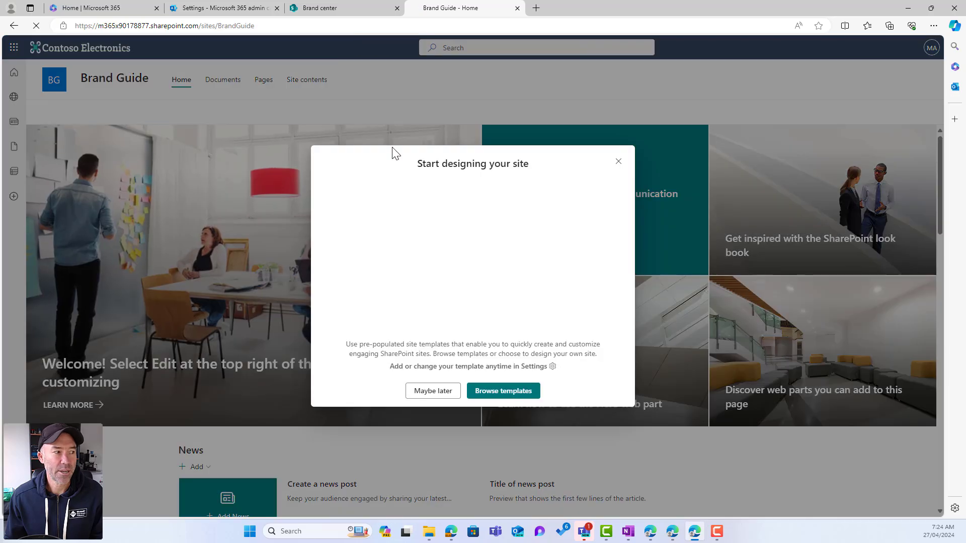
click(433, 391)
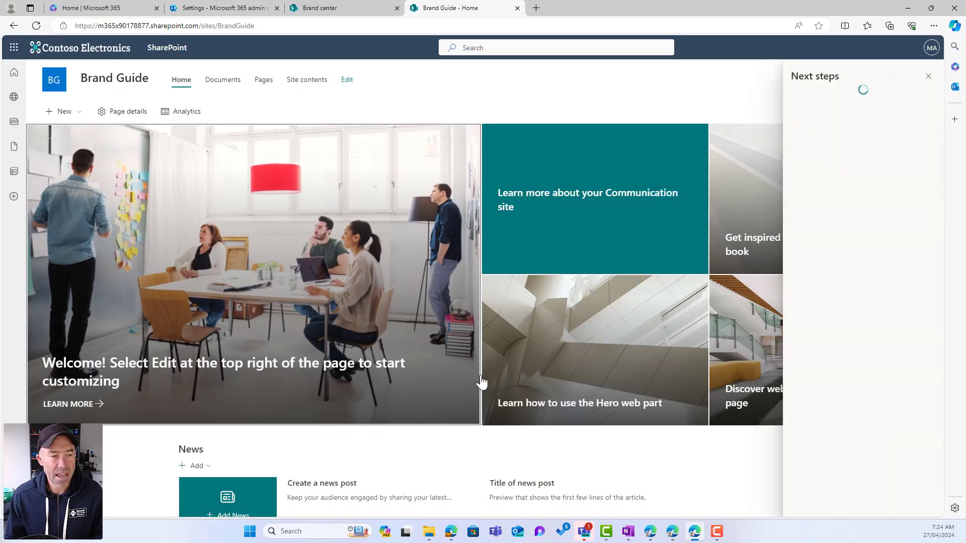
click(927, 78)
scroll(391, 186, down, 2)
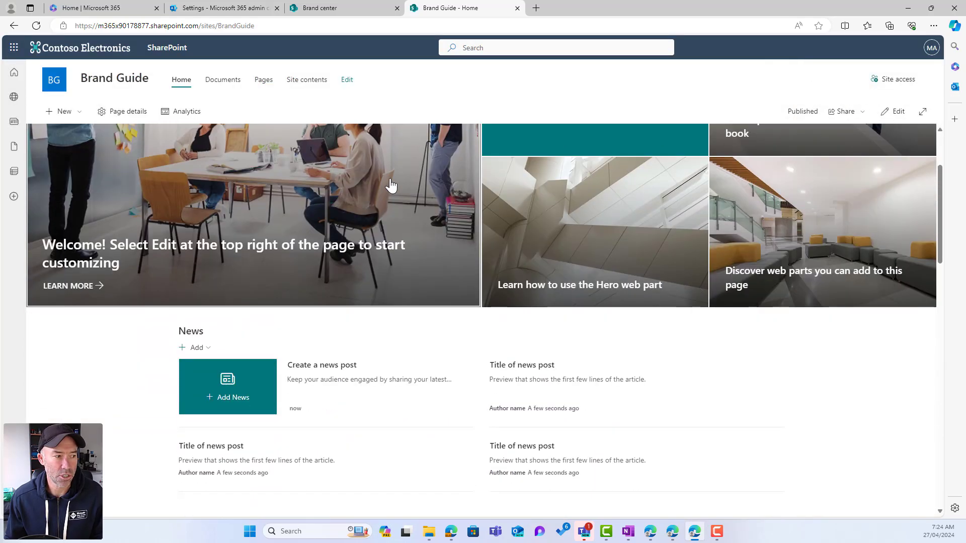
scroll(390, 186, down, 8)
scroll(391, 185, up, 8)
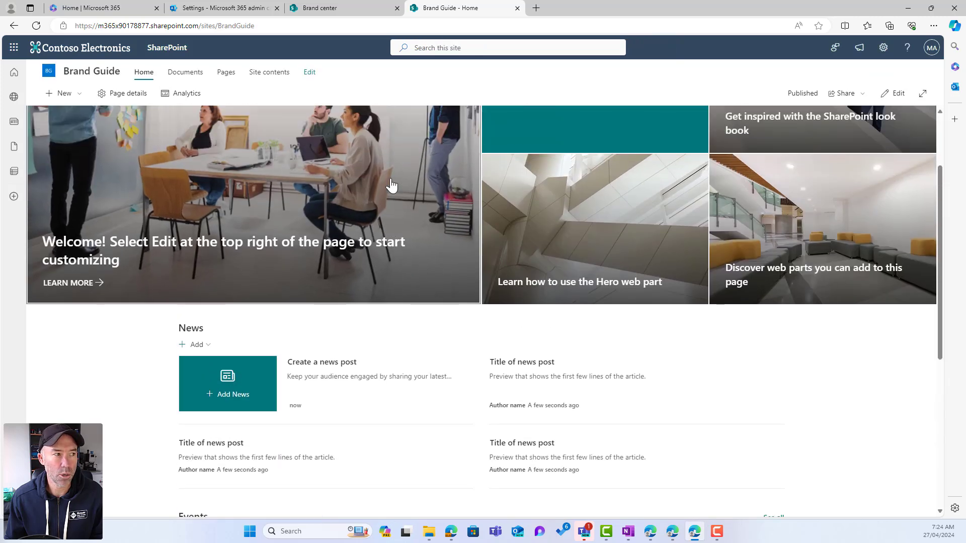
scroll(391, 185, up, 1)
Return to the Brand center app and open its brand fonts library for adding fonts.
click(342, 10)
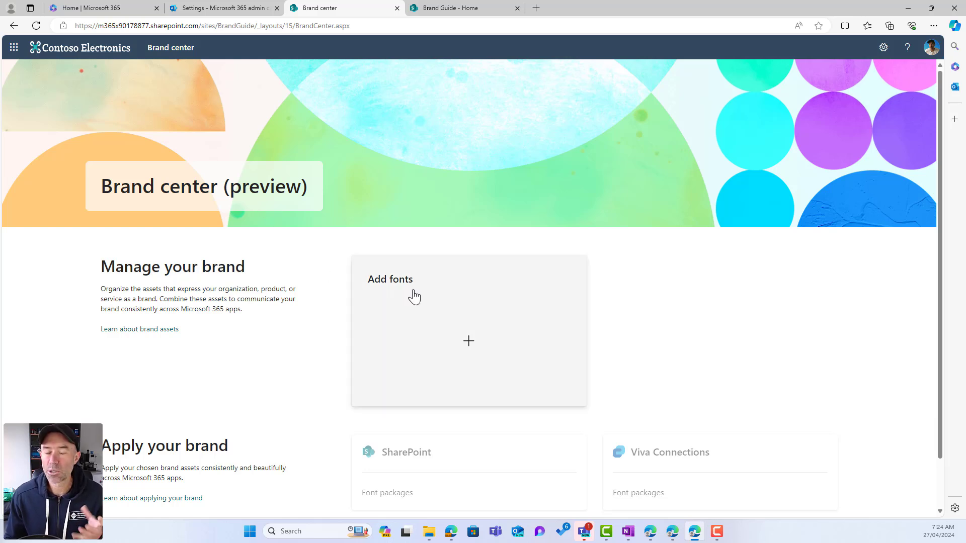
scroll(414, 297, down, 1)
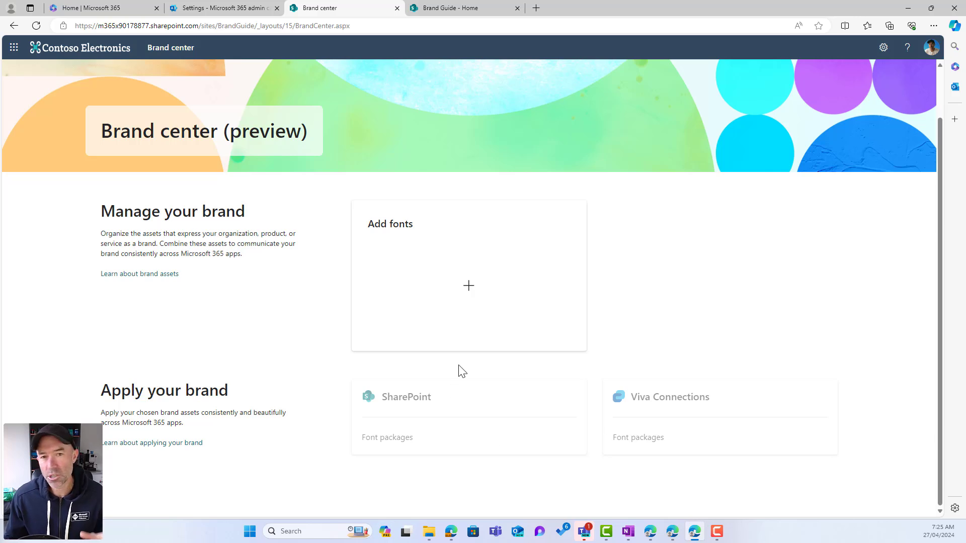
click(449, 305)
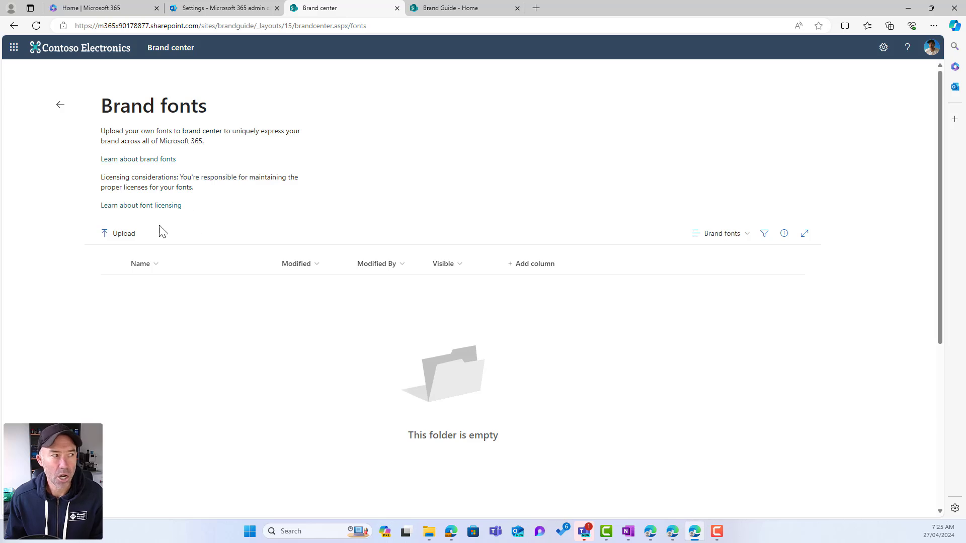
Upload all nine Outfit font files from the Downloads > Outfit > static folder to the brand fonts library.
click(124, 233)
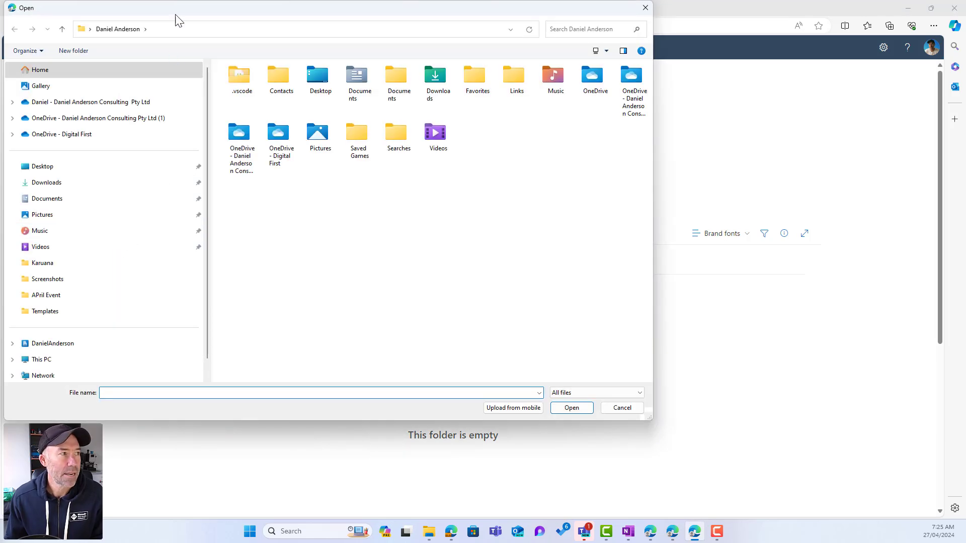
drag(345, 66, 965, 174)
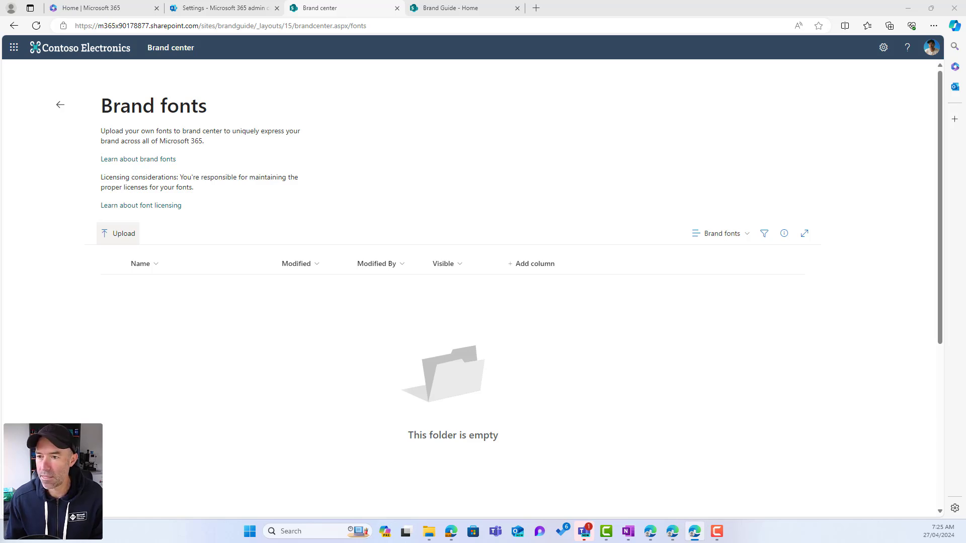
drag(806, 134, 640, 106)
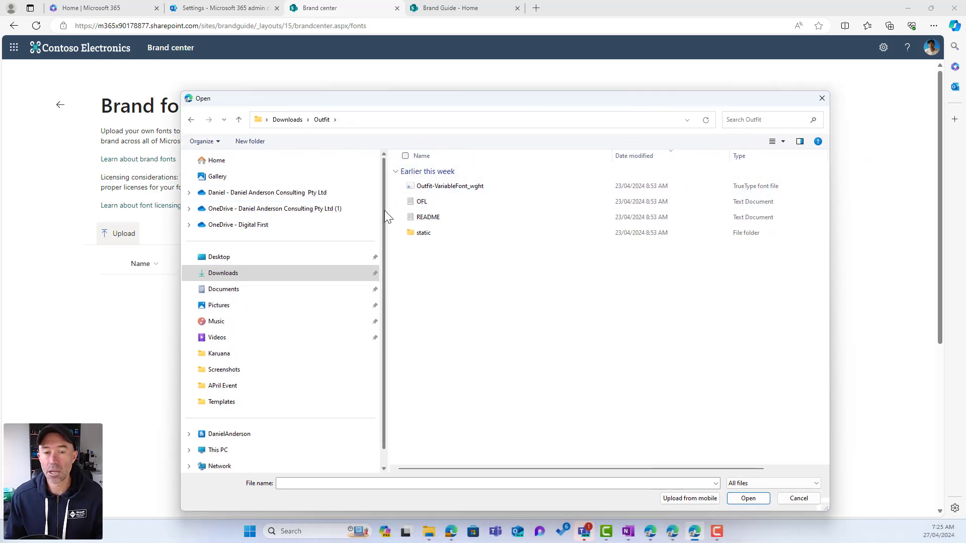
double_click(433, 234)
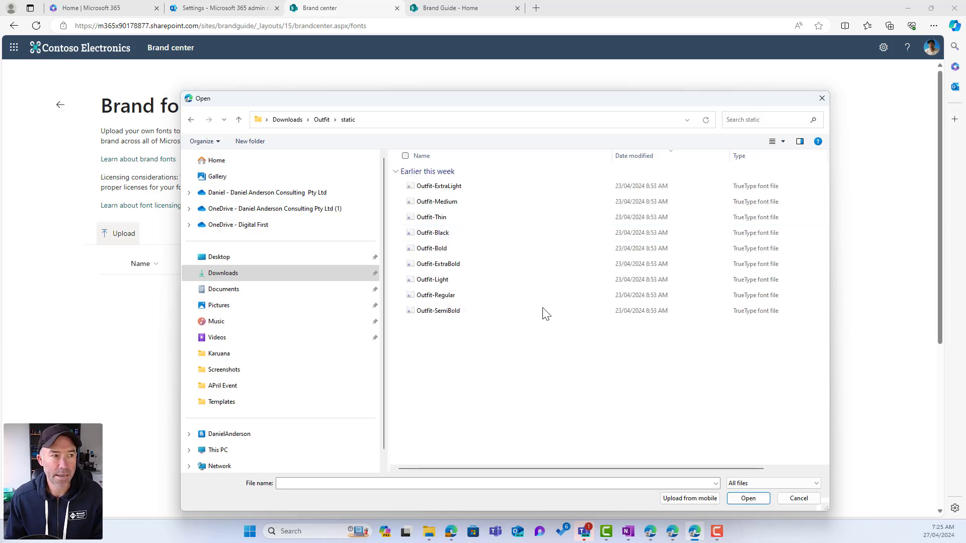
drag(581, 357, 479, 183)
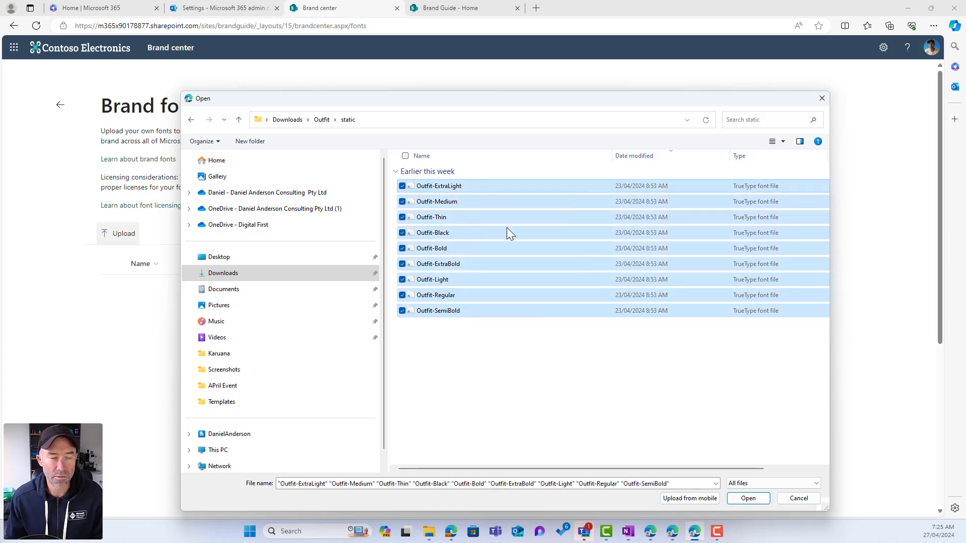
click(743, 501)
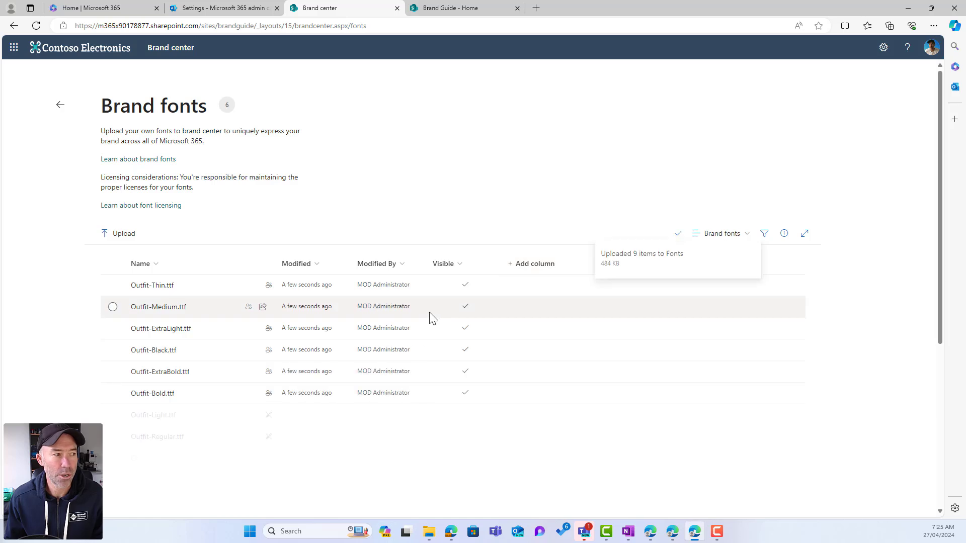
scroll(213, 279, down, 2)
scroll(207, 252, up, 3)
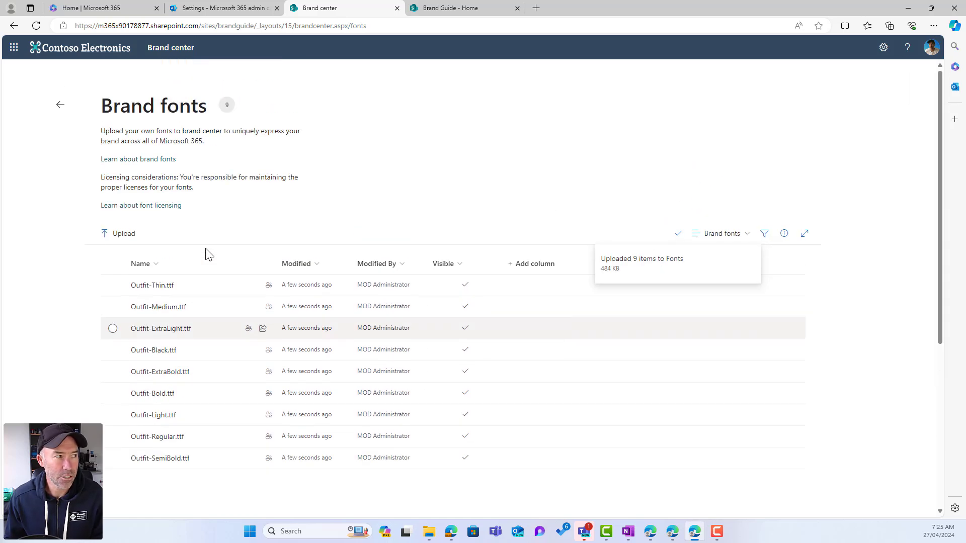
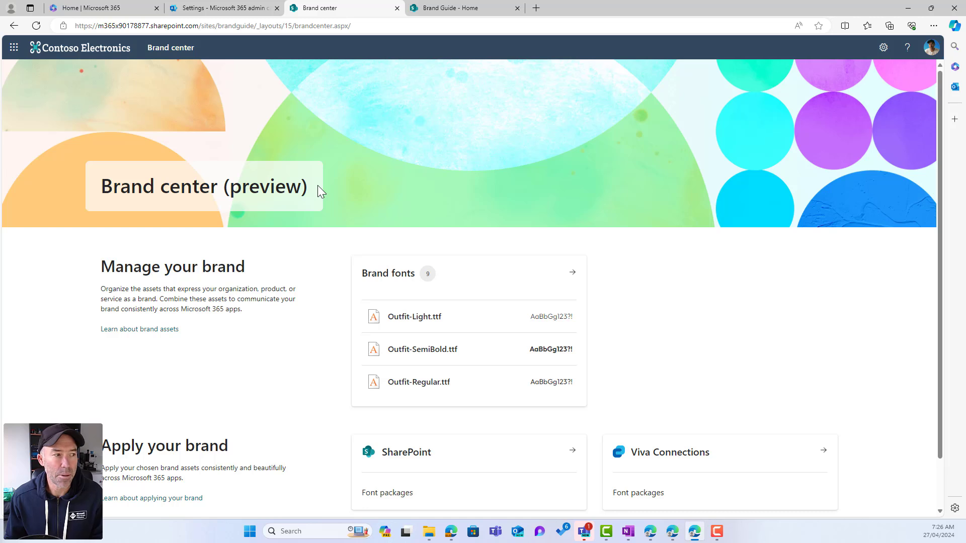
Start a new SharePoint font package with Outfit as both the display font and the content font.
scroll(317, 185, down, 1)
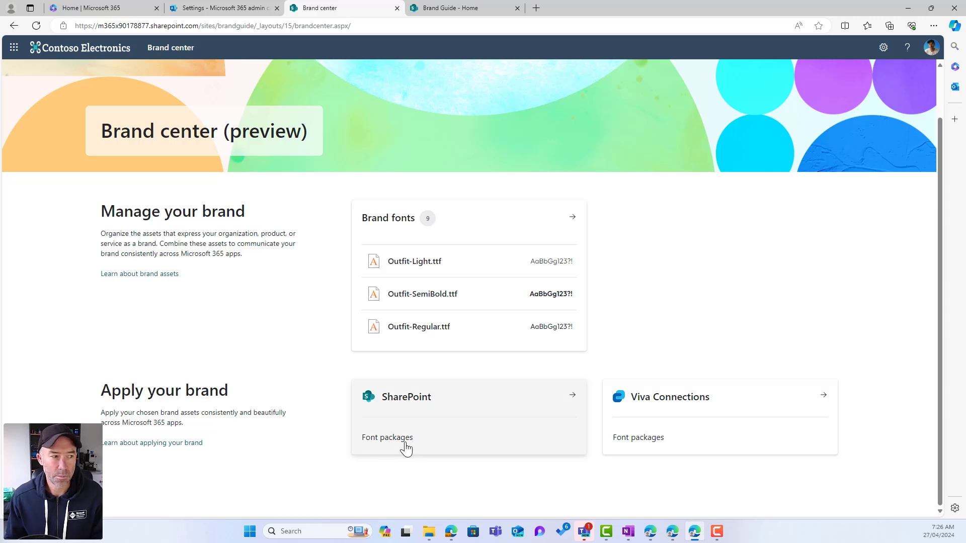
click(462, 430)
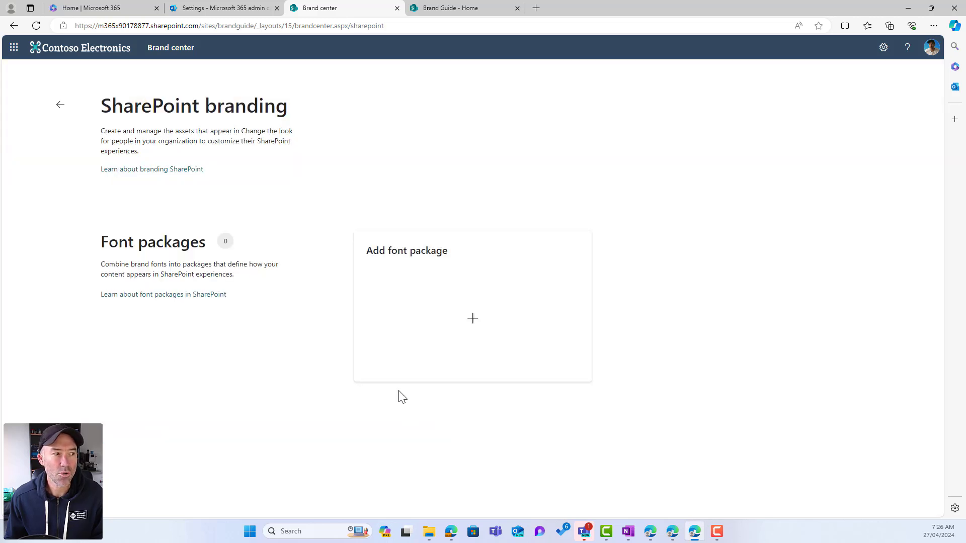
click(459, 328)
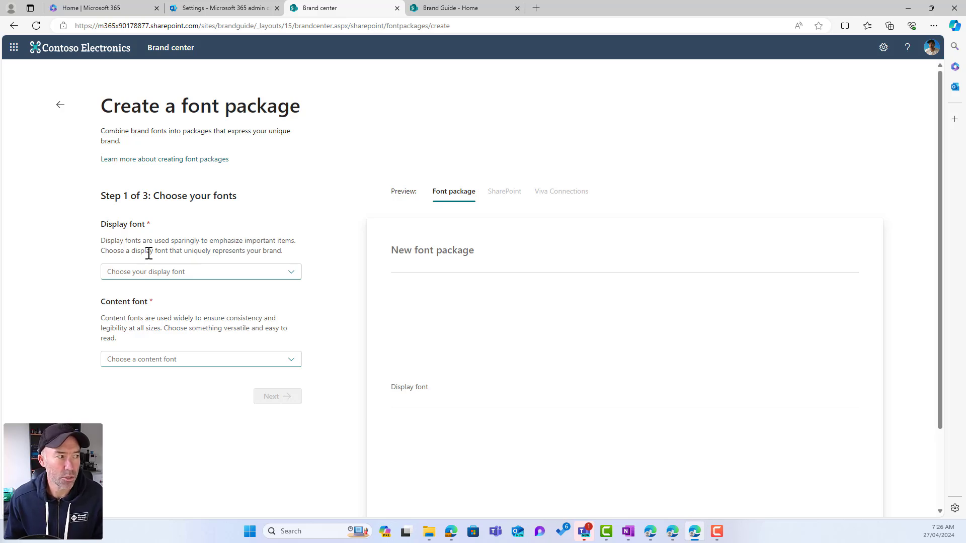
click(184, 274)
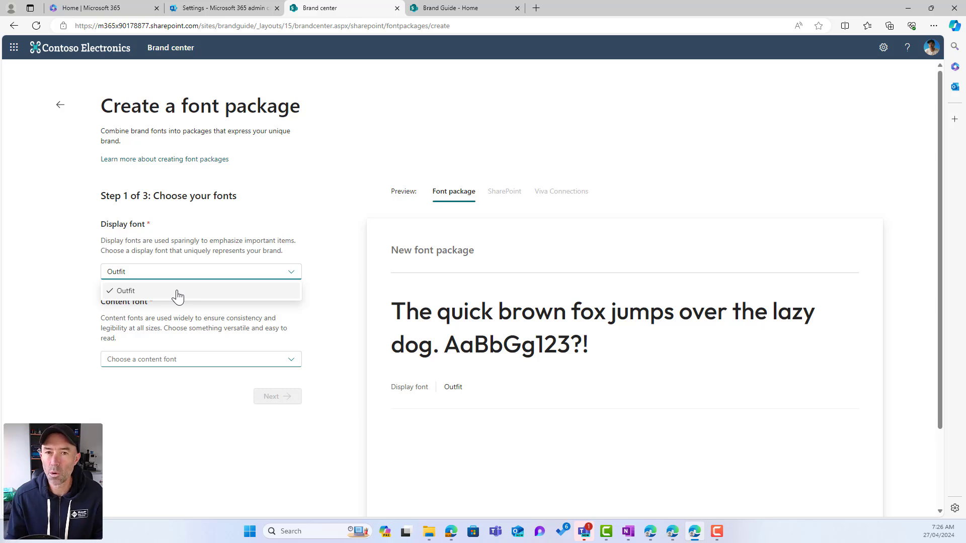
click(177, 295)
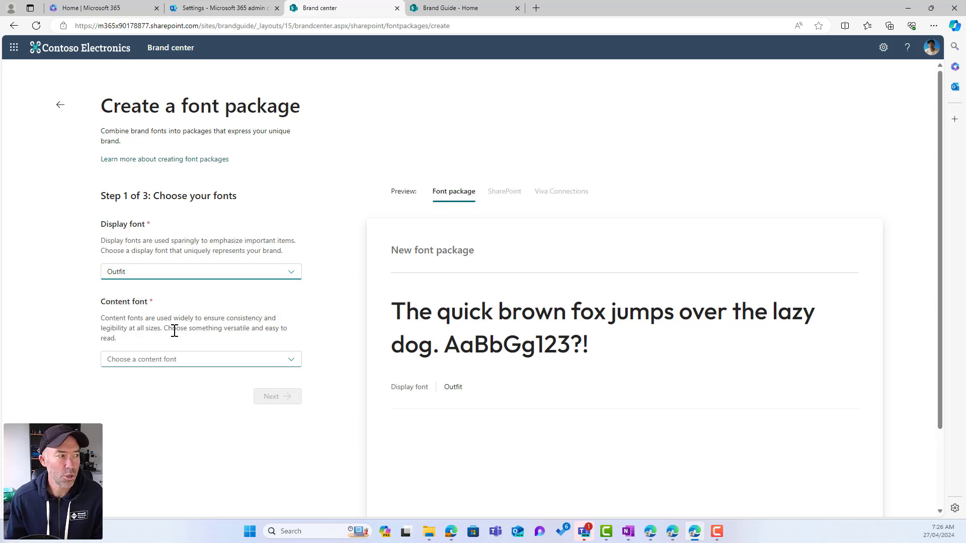
click(162, 363)
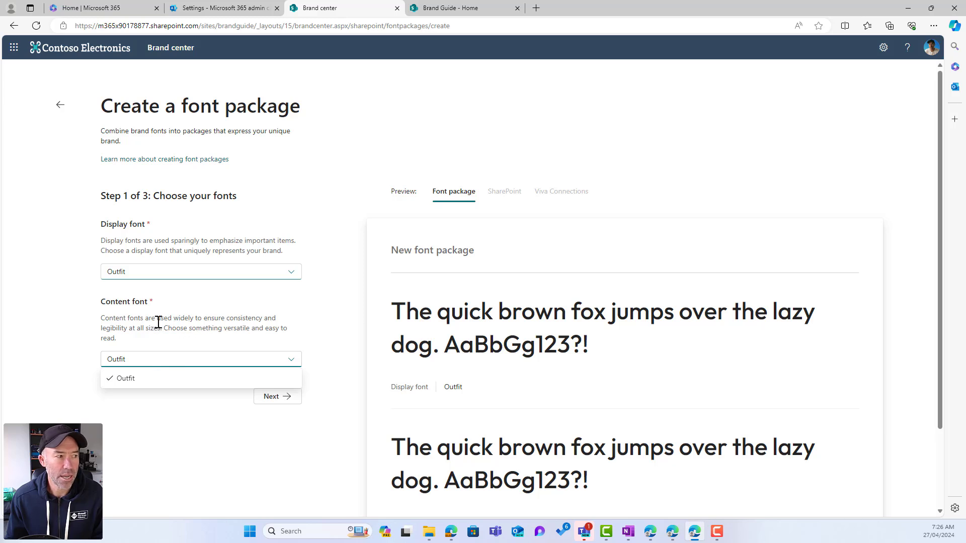
drag(157, 318, 247, 336)
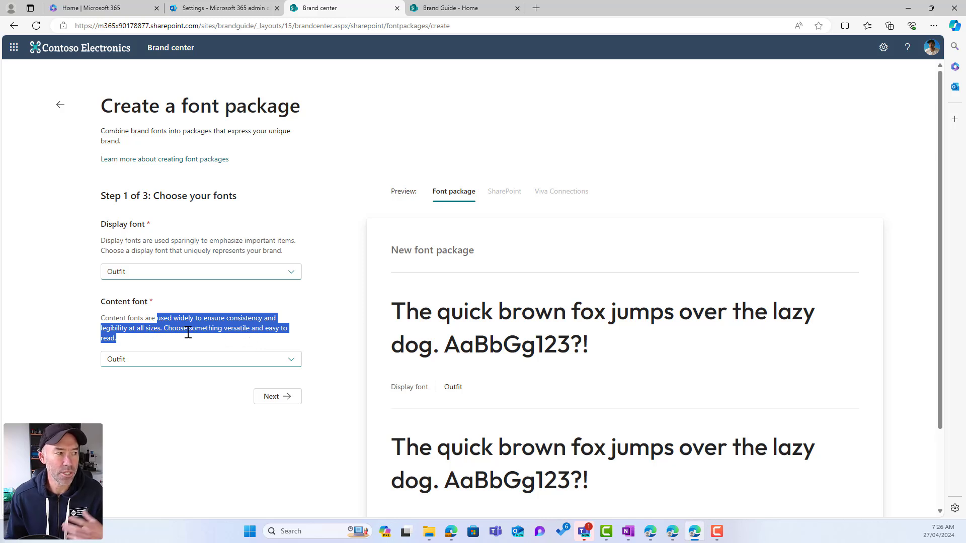
Search the web for google fonts in a new browser tab and open the Google Fonts site.
click(324, 332)
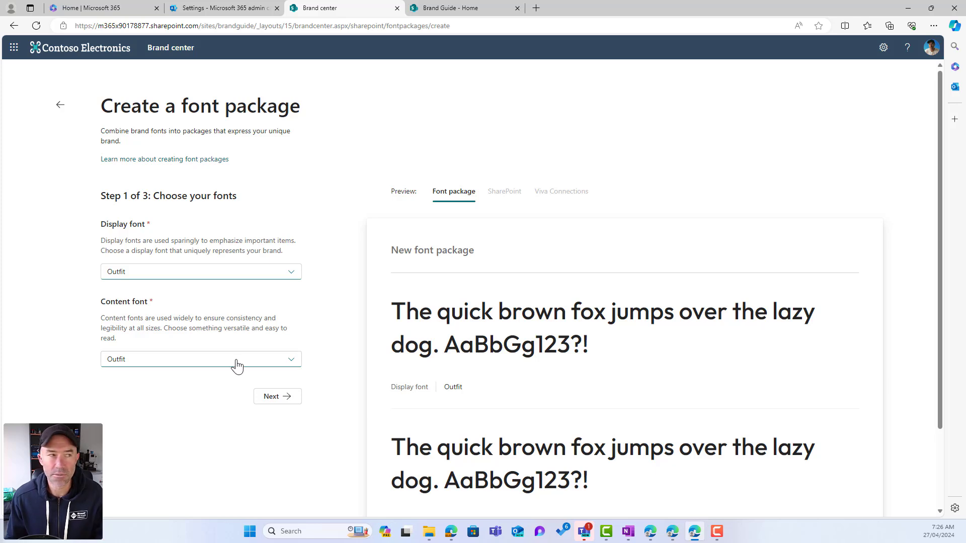
click(537, 8)
text(goo)
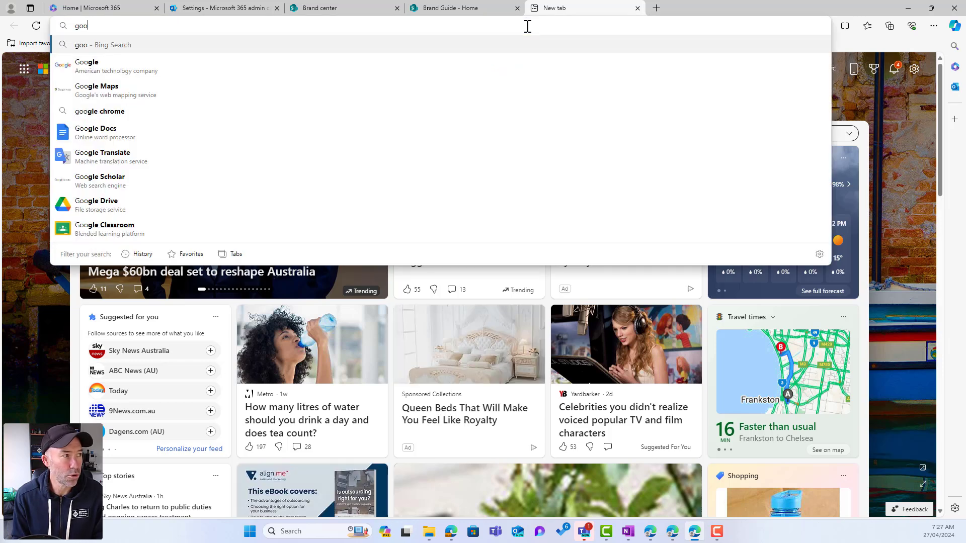
text(gle )
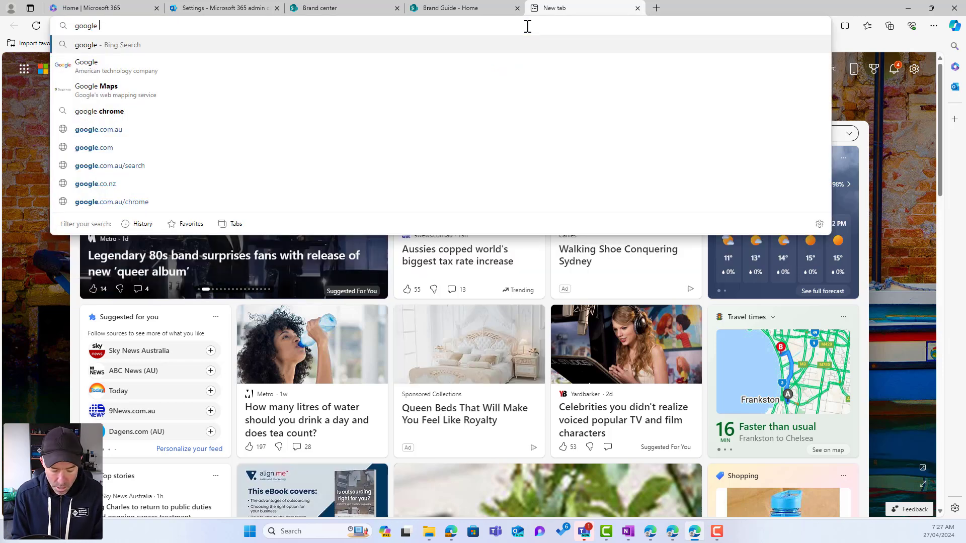
text(fonts)
key(Return)
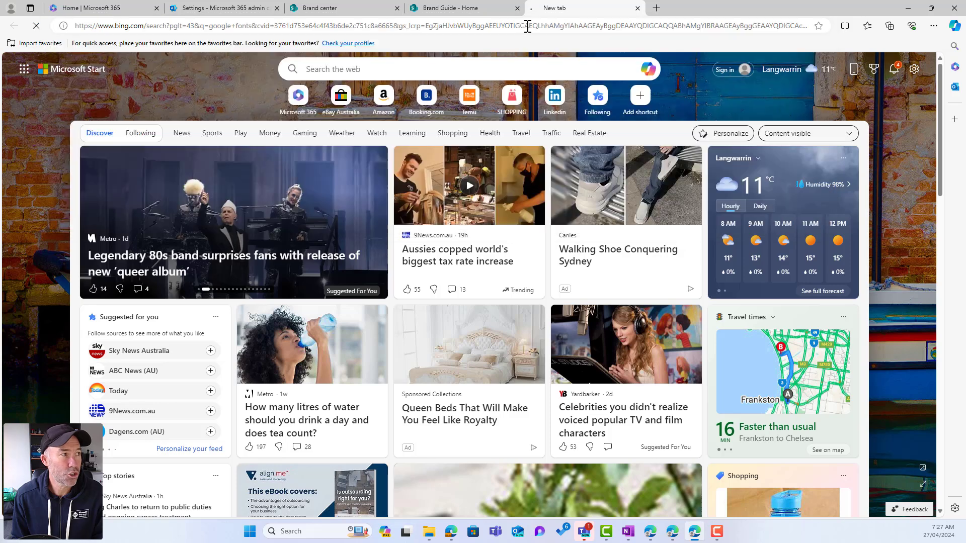
click(189, 148)
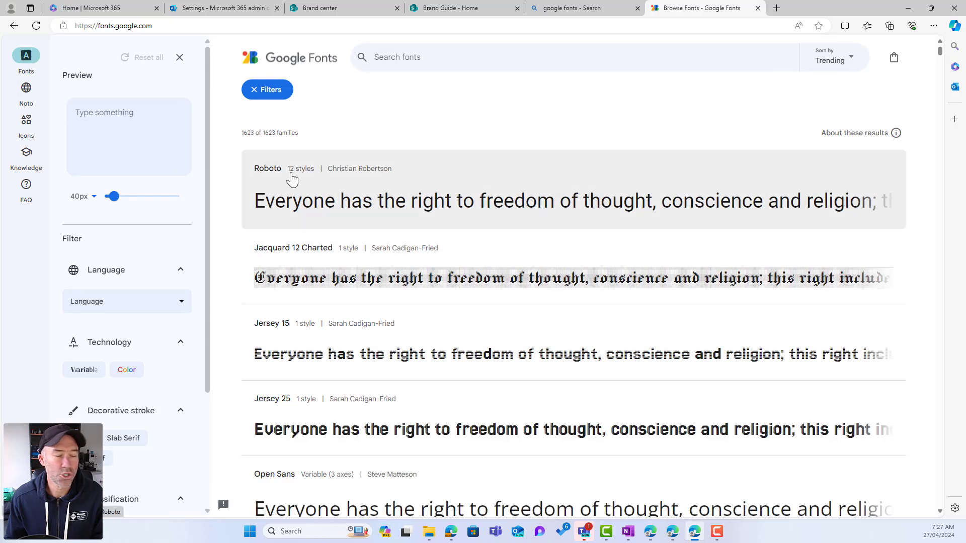
Download the Roboto font family from Google Fonts and show Roboto.zip in its download folder.
click(558, 194)
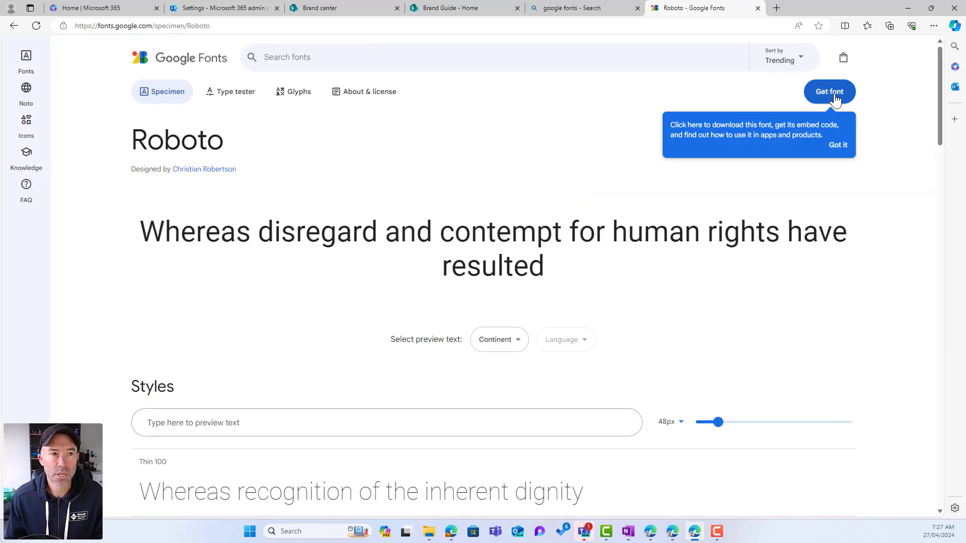
click(830, 93)
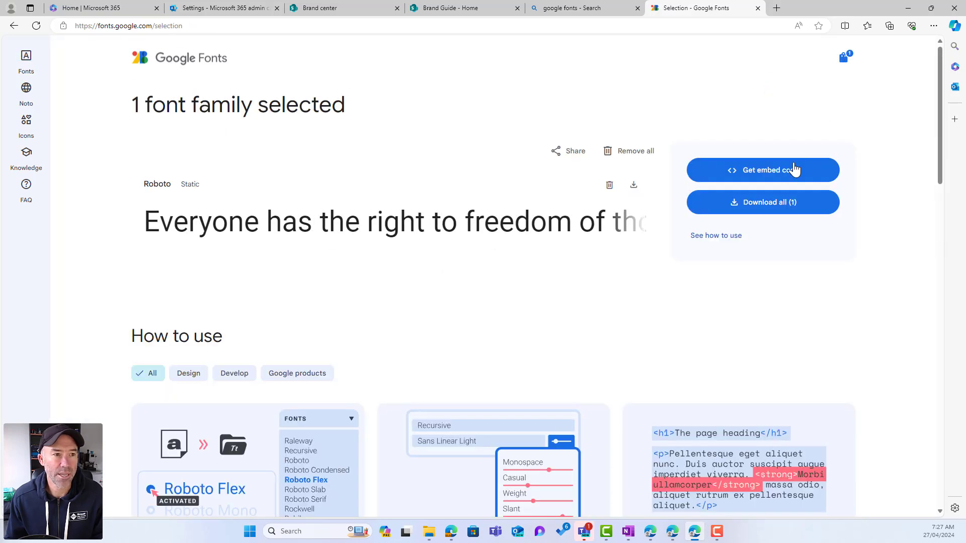
click(775, 206)
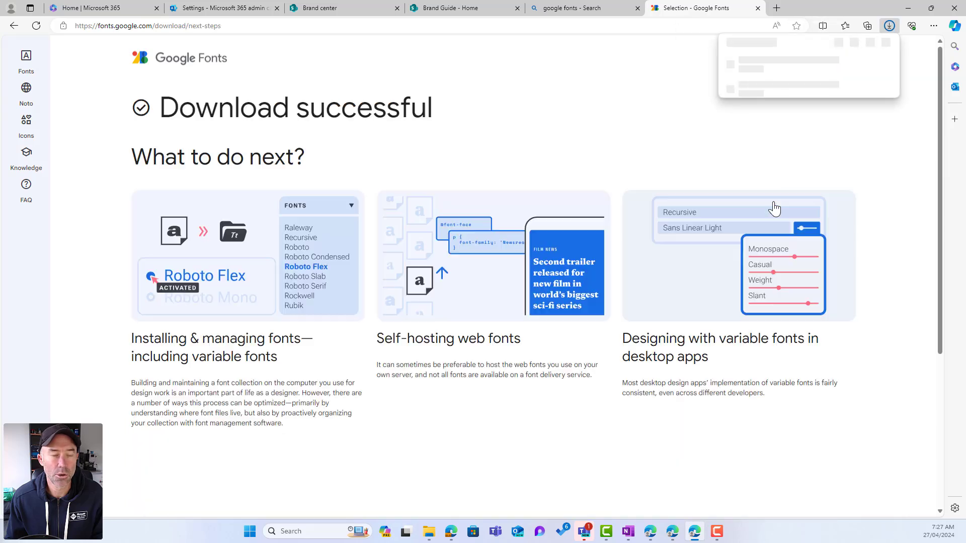
mouse_move(759, 68)
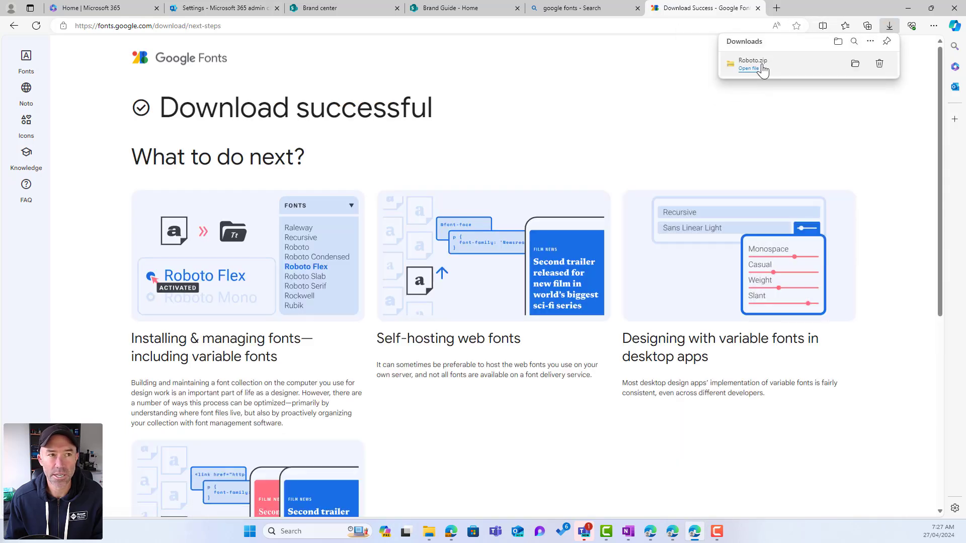
click(855, 64)
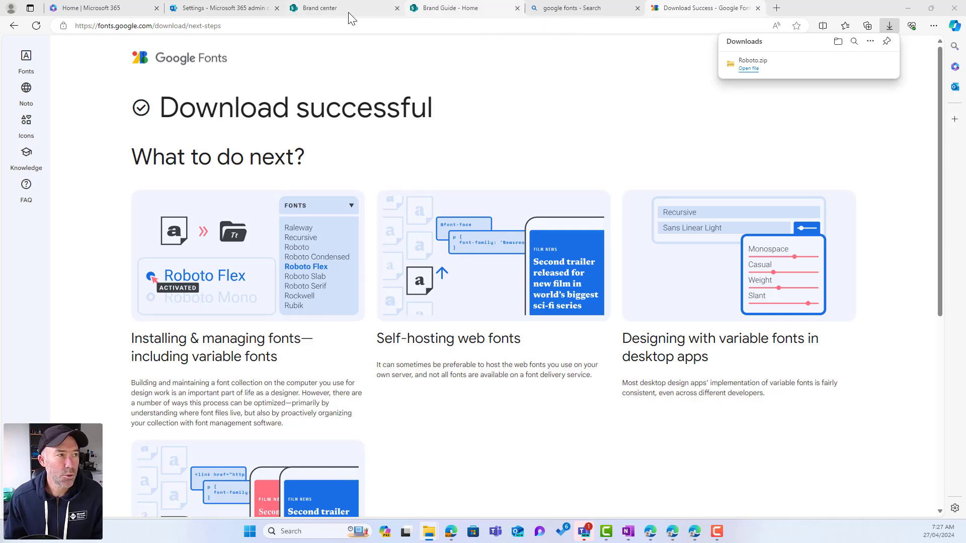
Return to the Brand center, leave the unfinished font package, and open the brand fonts library.
click(333, 13)
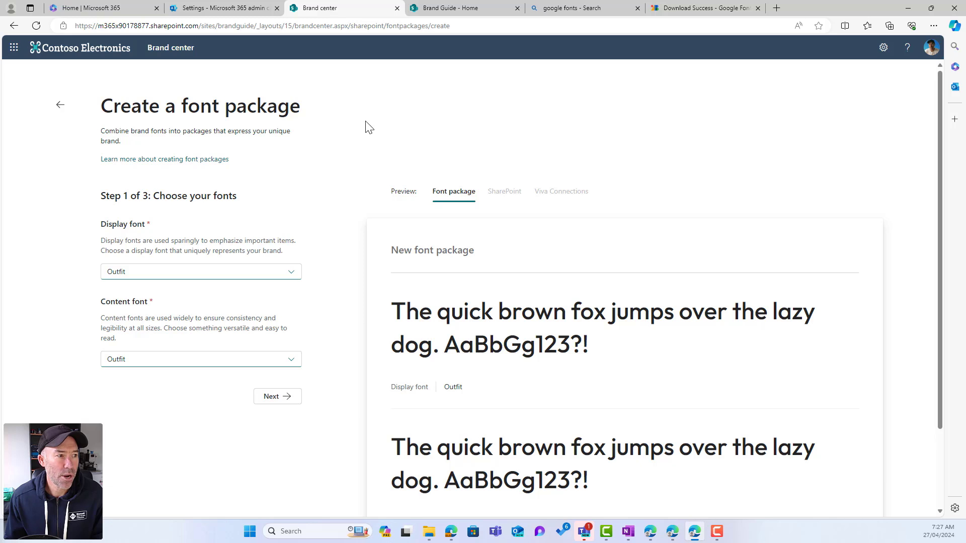
click(60, 107)
click(60, 106)
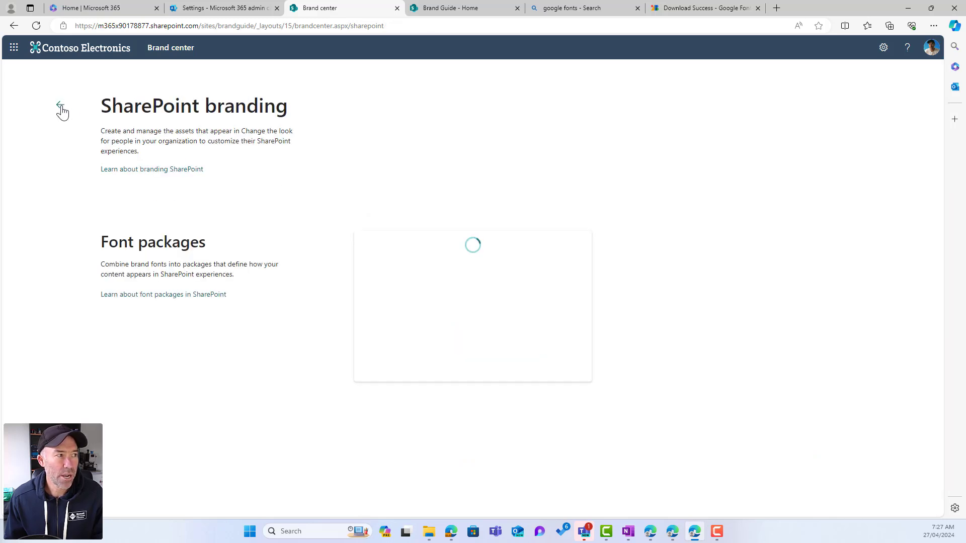
click(61, 106)
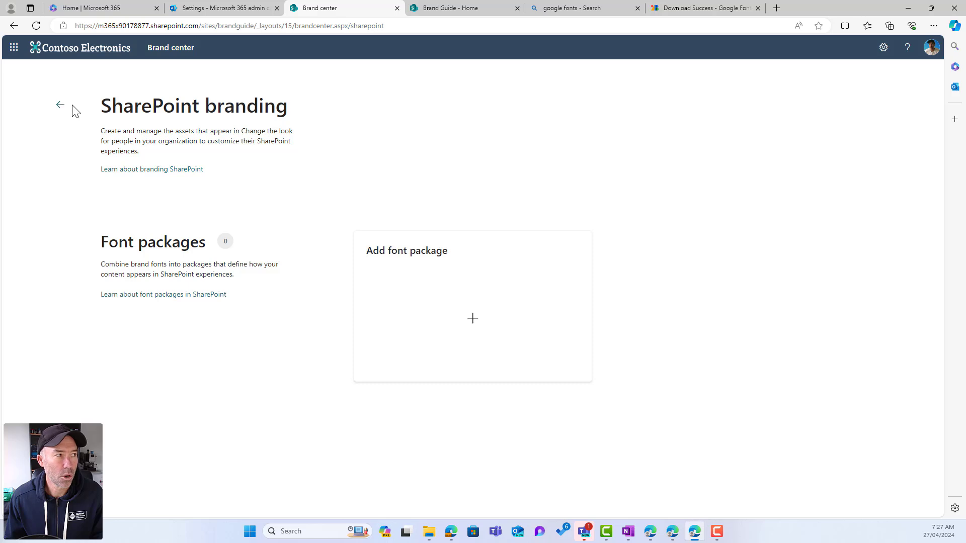
click(410, 297)
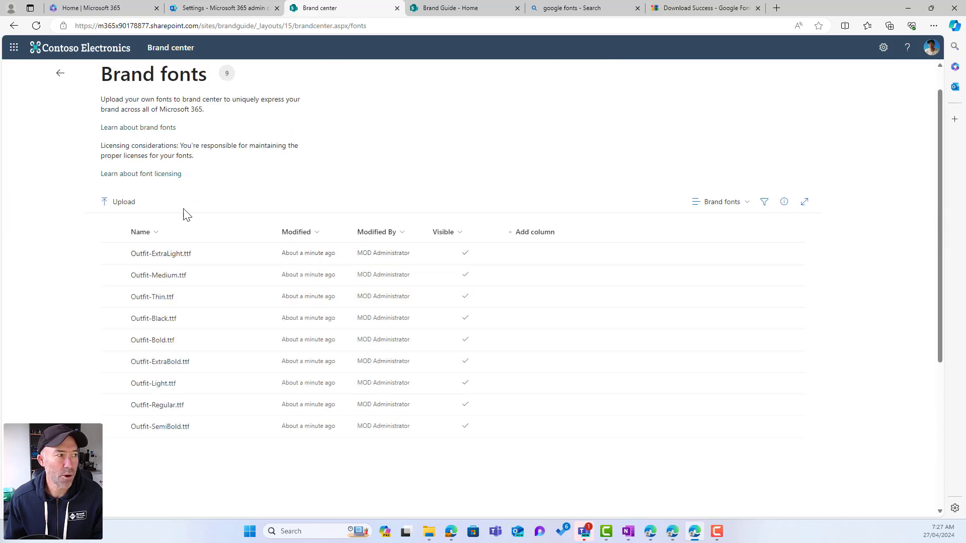
Upload all twelve Roboto font files from the Downloads > Roboto folder to the brand fonts library, leaving out the LICENSE file.
click(124, 207)
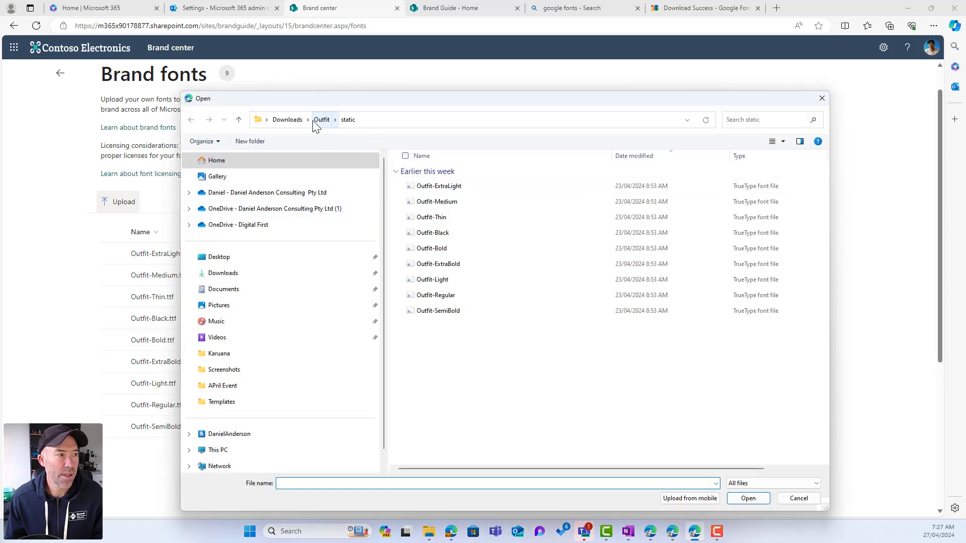
click(289, 120)
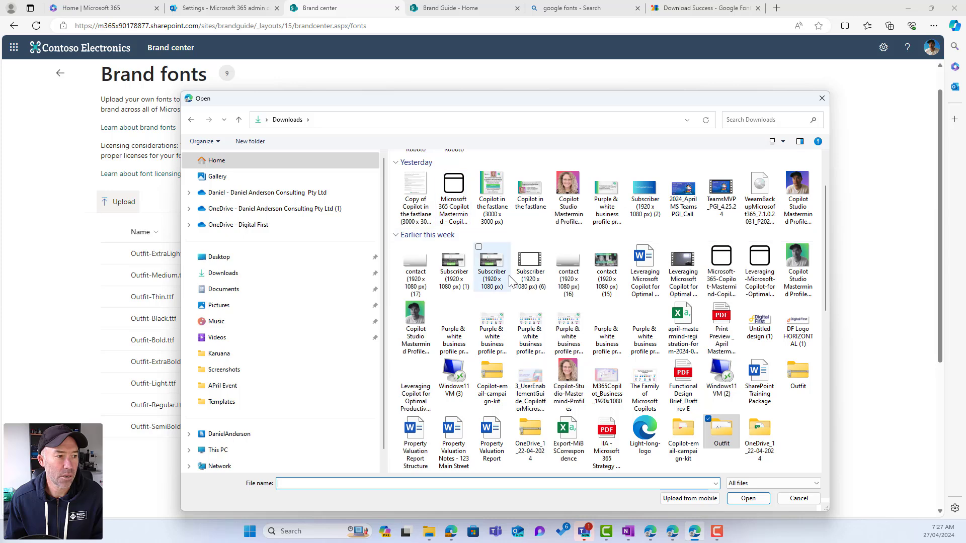
scroll(509, 279, up, 3)
double_click(454, 188)
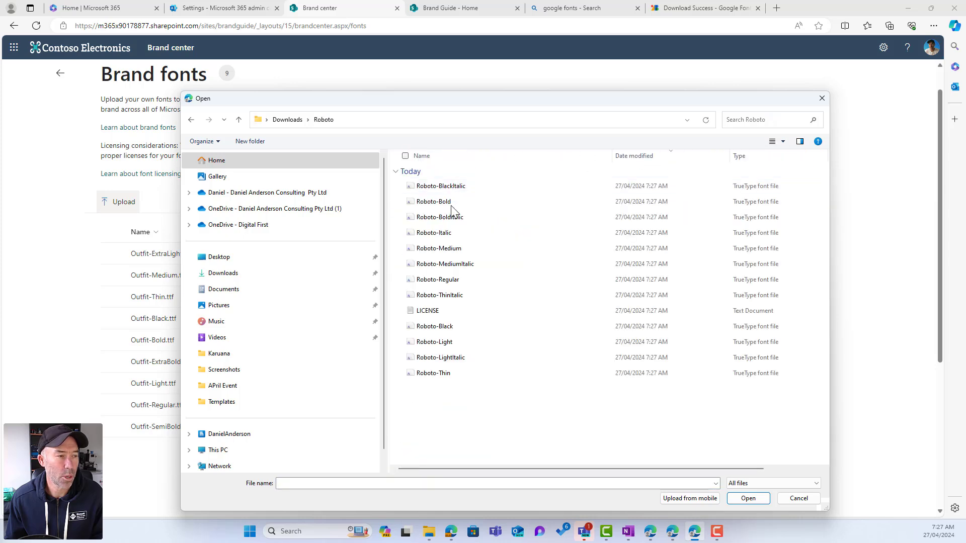
drag(577, 415, 501, 379)
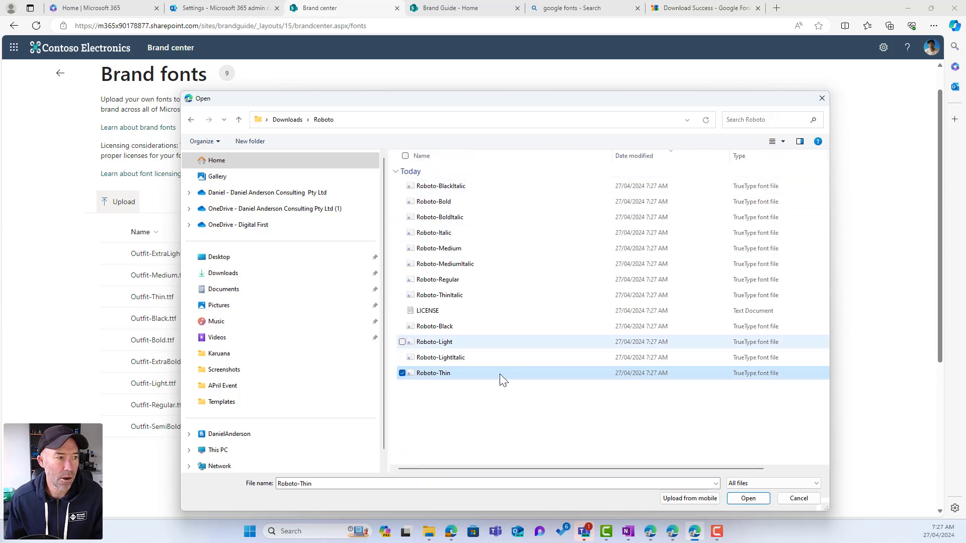
key(ctrl+a)
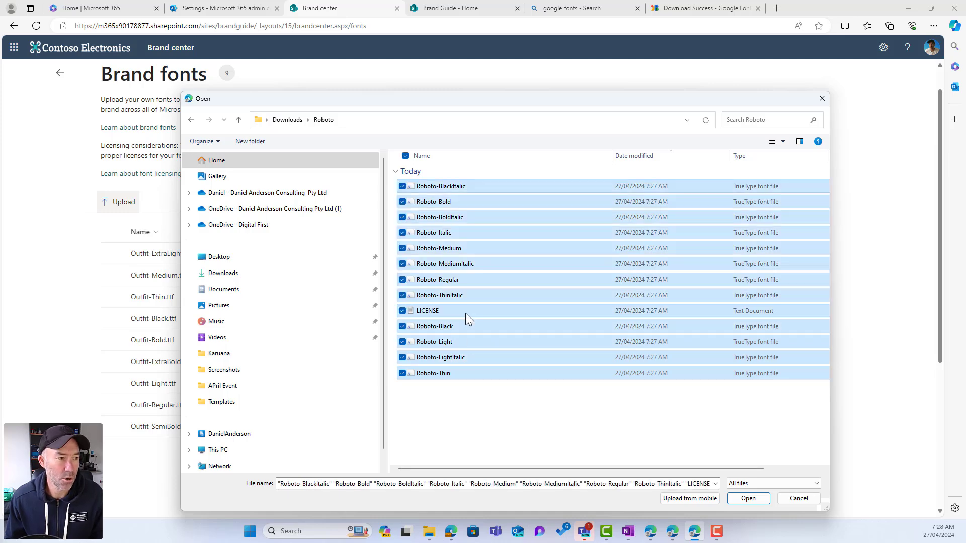
shift+click(465, 313)
click(522, 414)
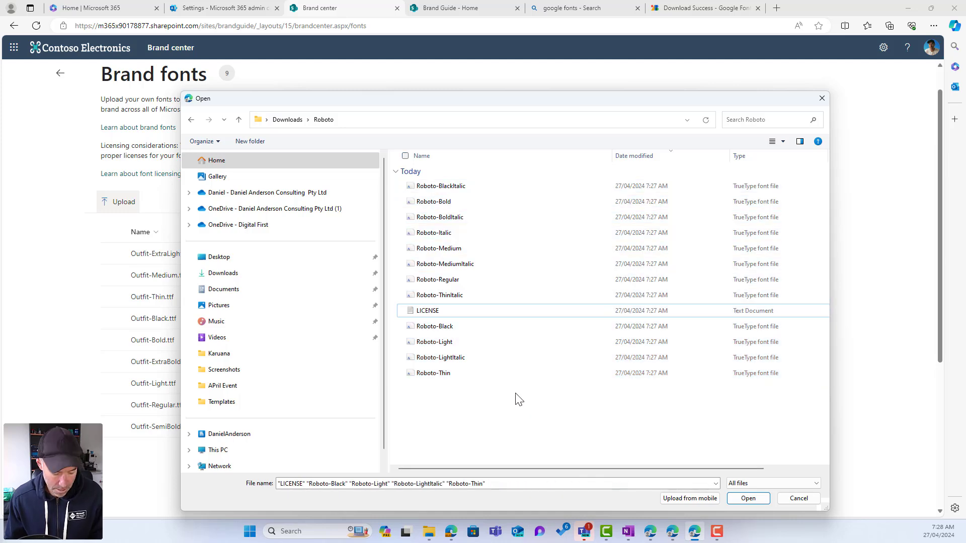
key(ctrl+a)
ctrl+click(456, 312)
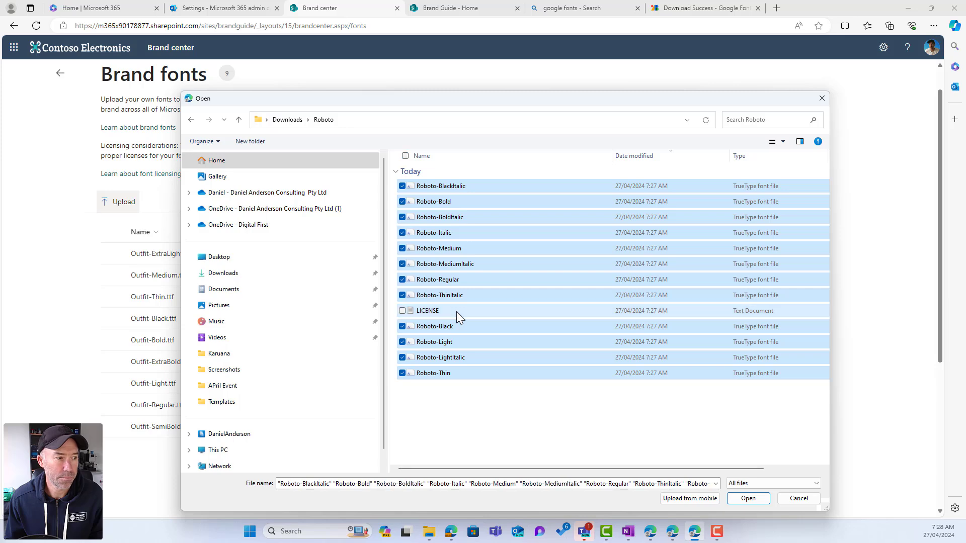
click(742, 496)
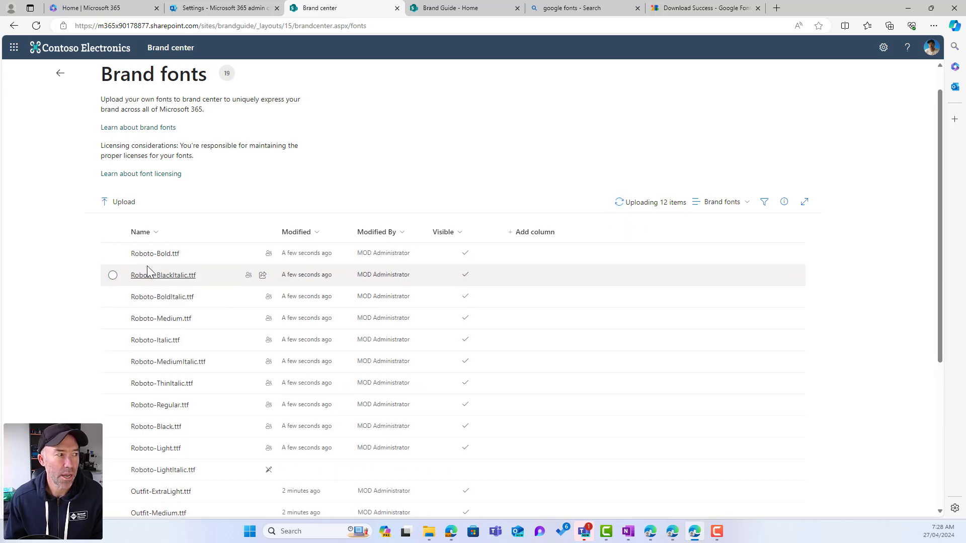
Start a new SharePoint font package with Outfit as the display font and Roboto as the content font, and compare both previews.
click(60, 73)
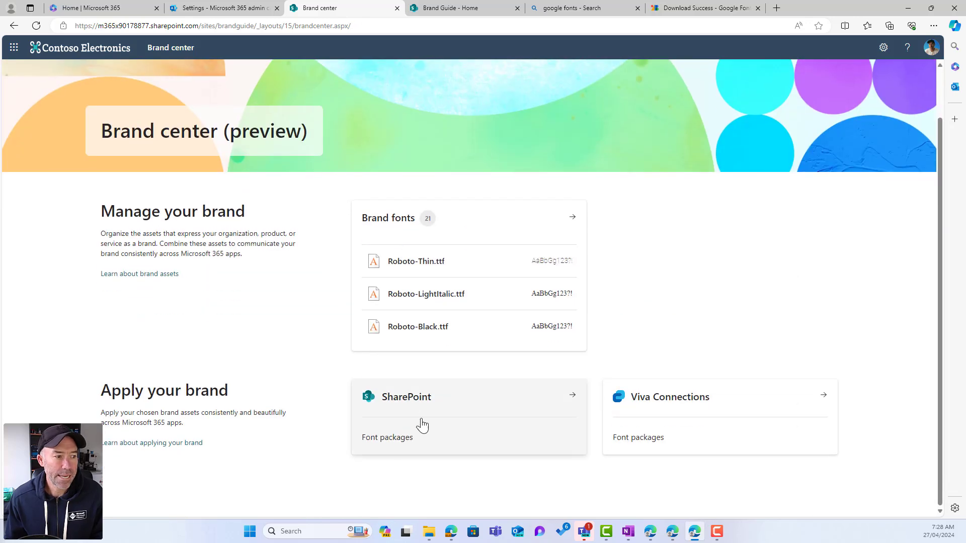
click(424, 429)
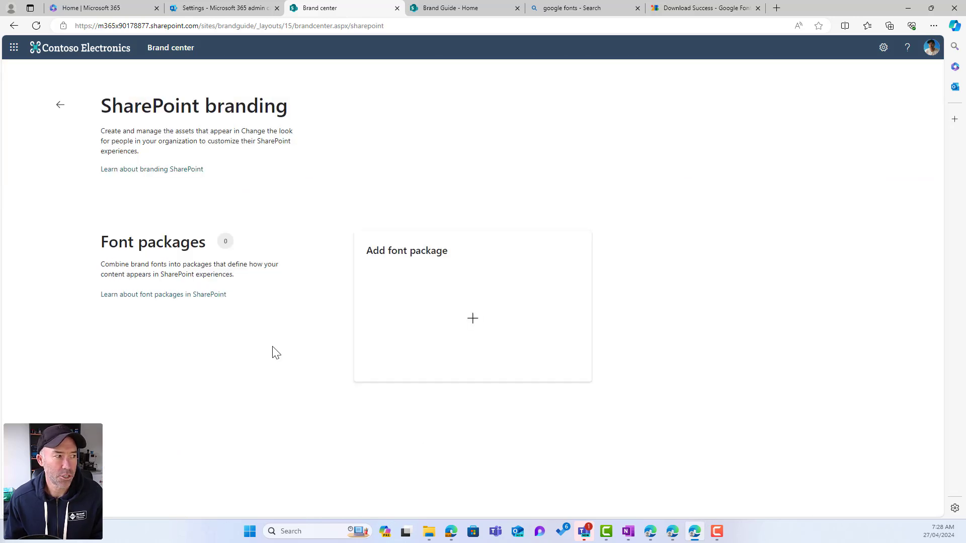
click(474, 286)
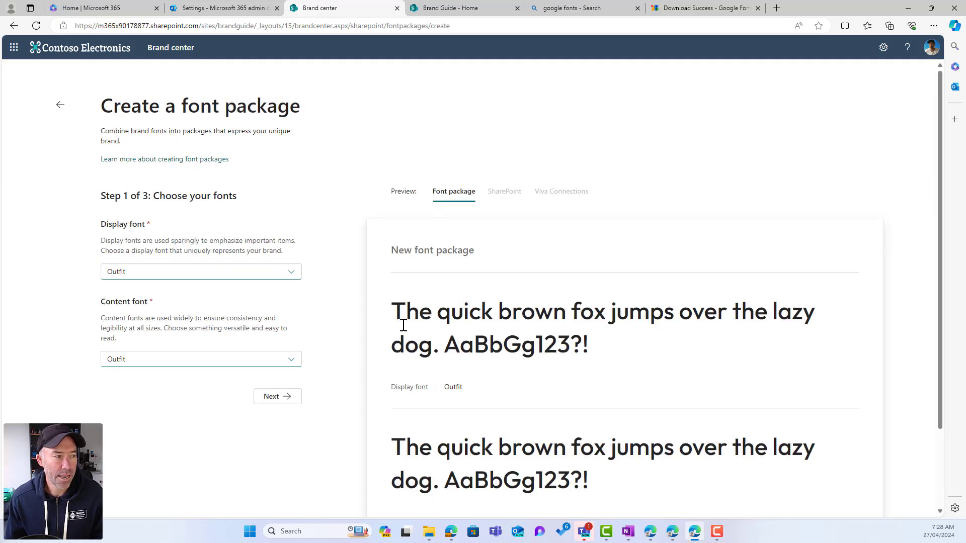
click(227, 362)
click(237, 328)
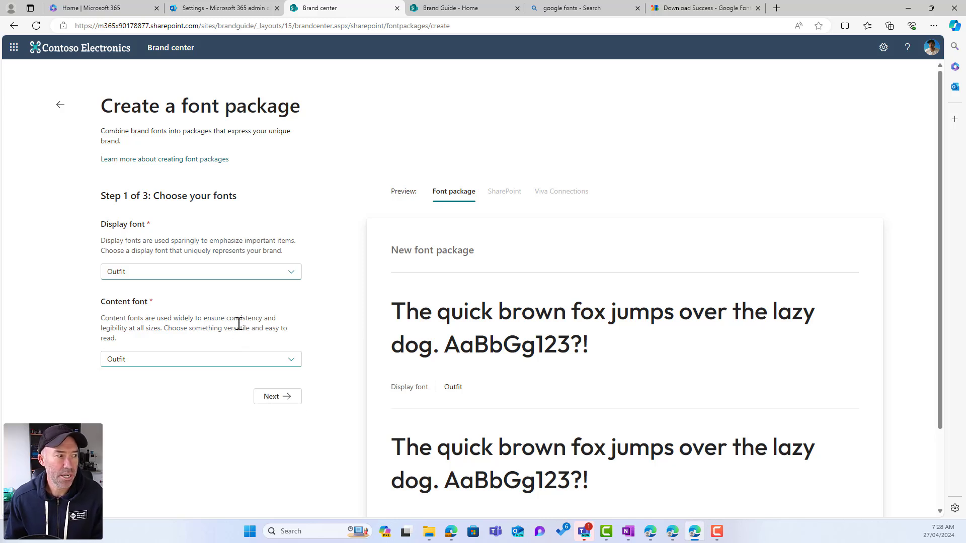
click(222, 358)
click(151, 401)
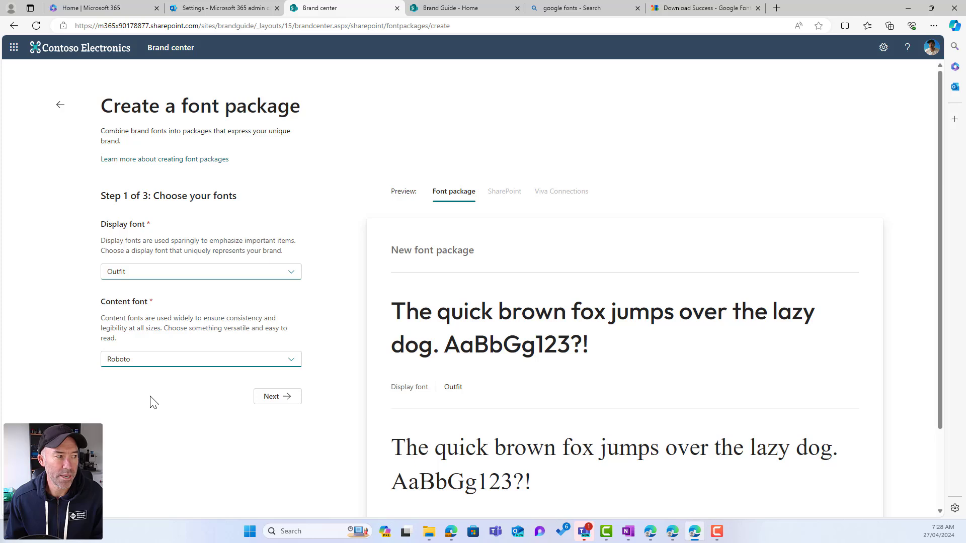
scroll(506, 395, down, 1)
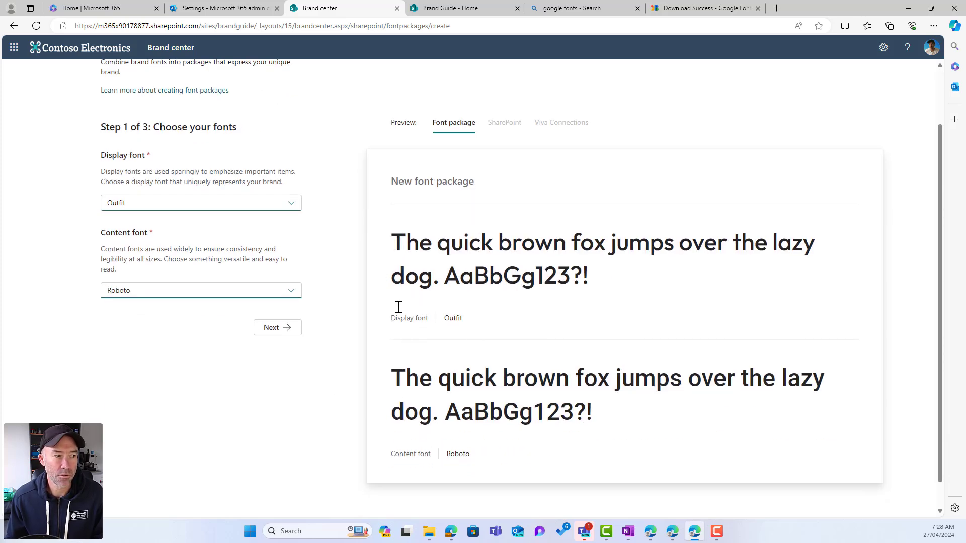
drag(393, 239, 619, 286)
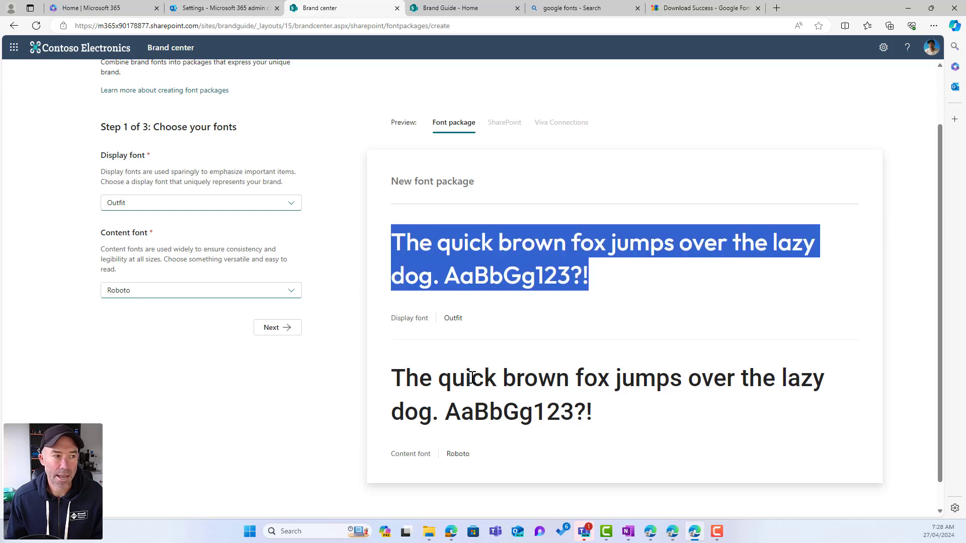
drag(394, 378, 648, 424)
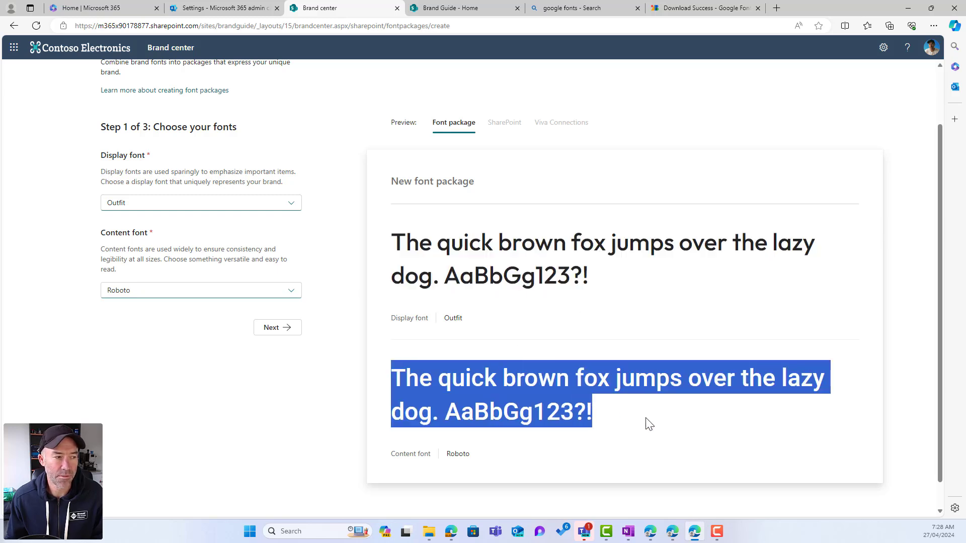
Proceed to assigning fonts and set the body font to Roboto and the headline and title fonts to Outfit.
click(278, 329)
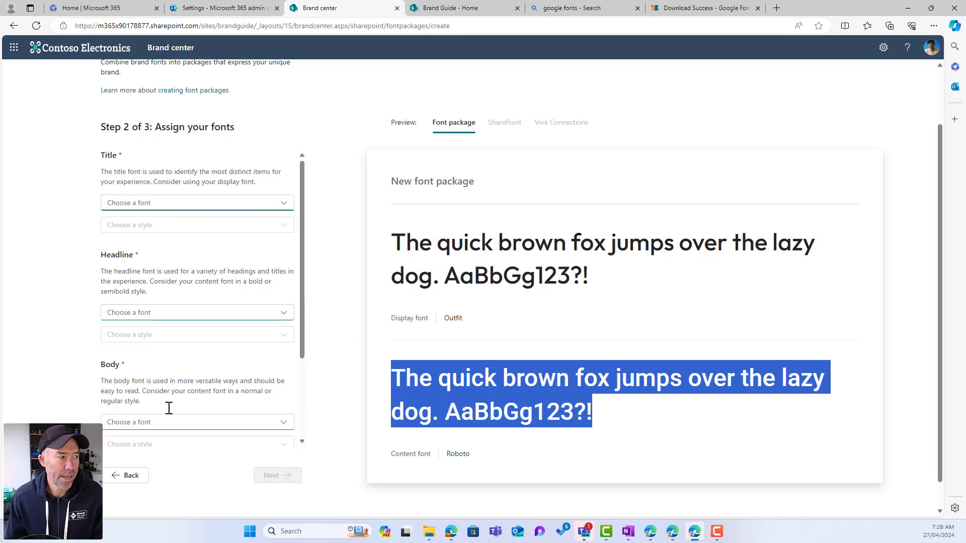
click(164, 429)
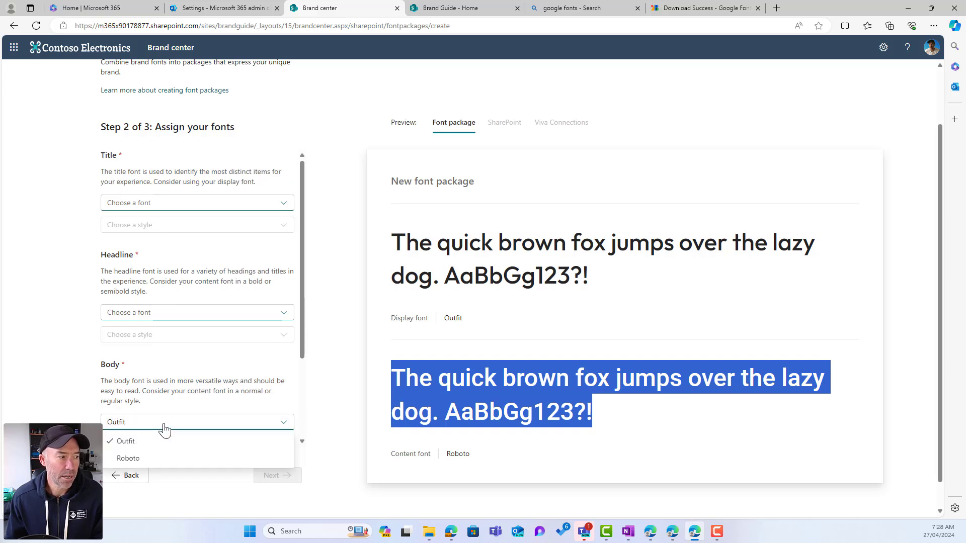
click(141, 459)
click(135, 313)
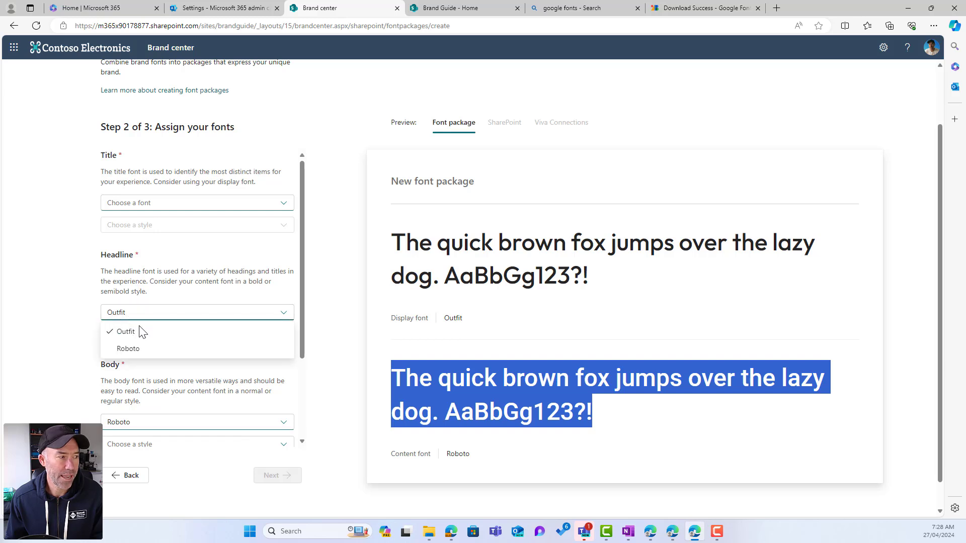
click(144, 204)
click(147, 222)
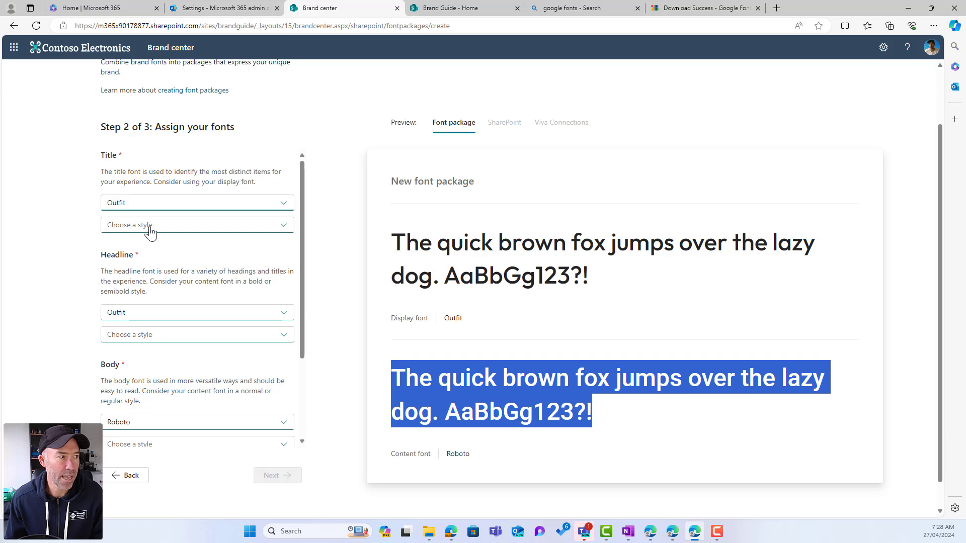
Set the title font style to ExtraBold and the headline font style to Bold.
click(154, 231)
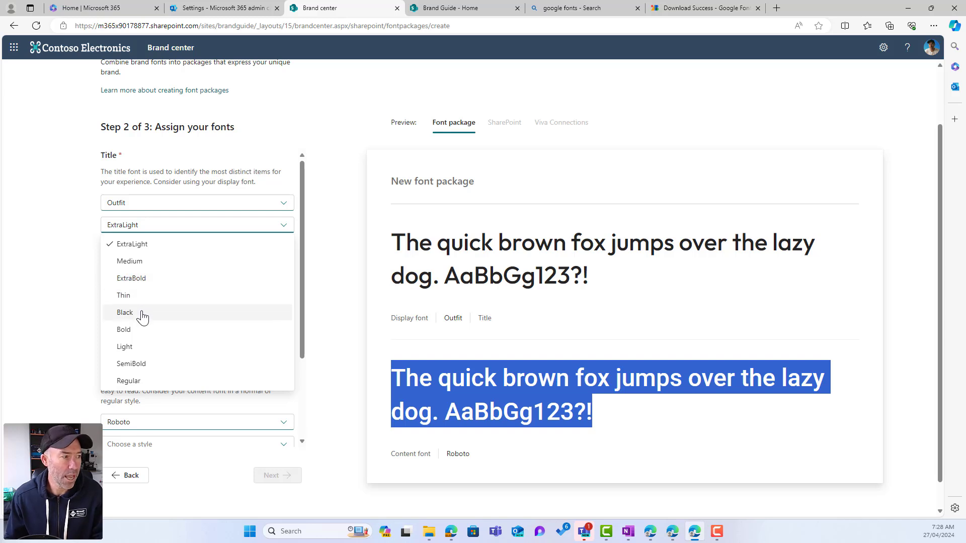
click(139, 332)
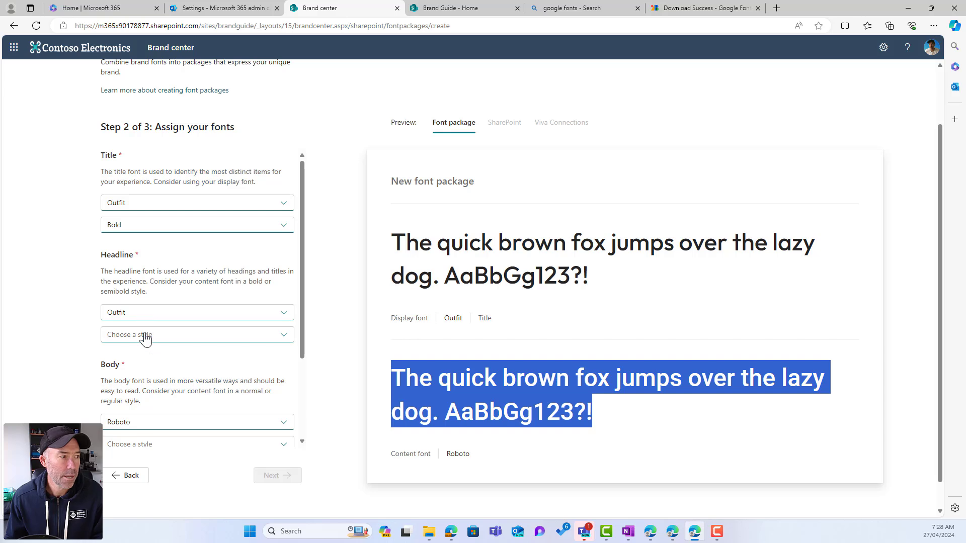
click(143, 335)
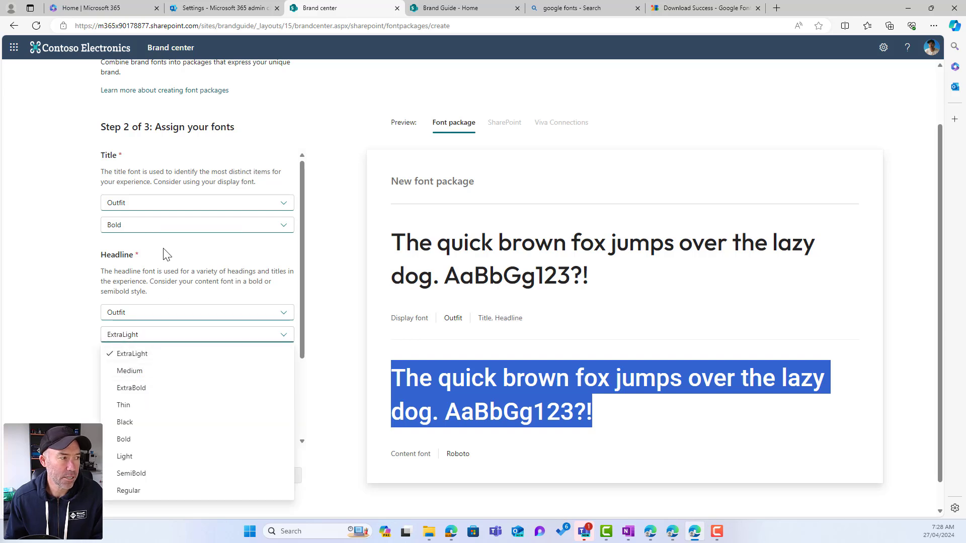
click(144, 231)
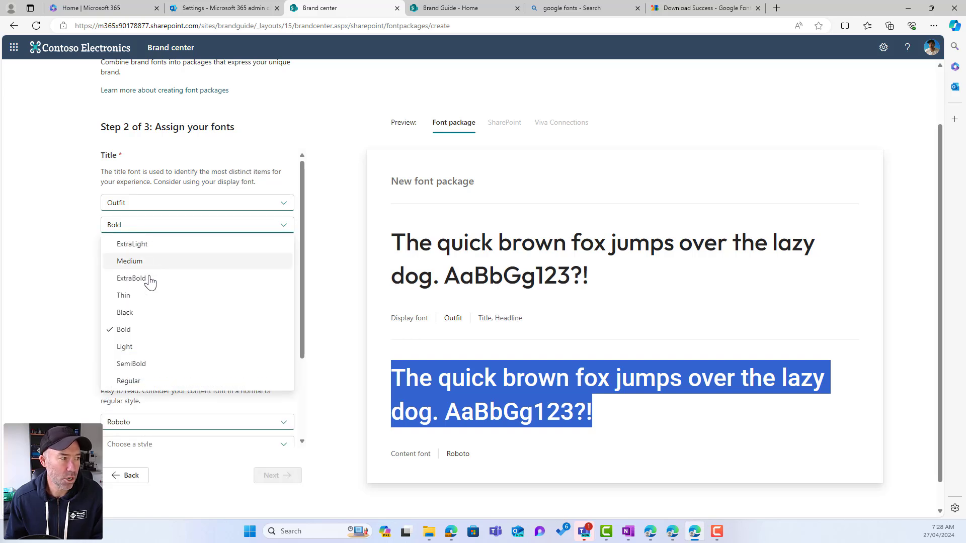
click(131, 279)
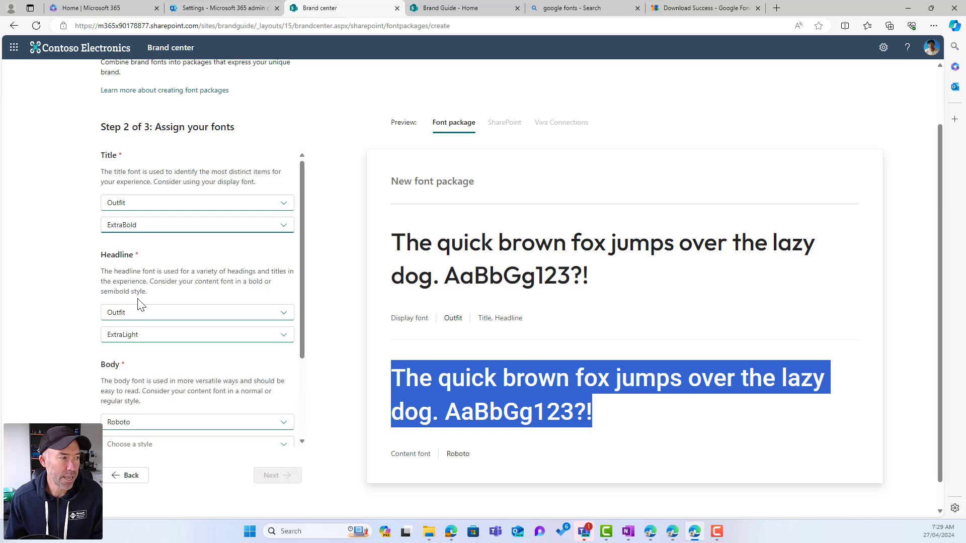
click(124, 336)
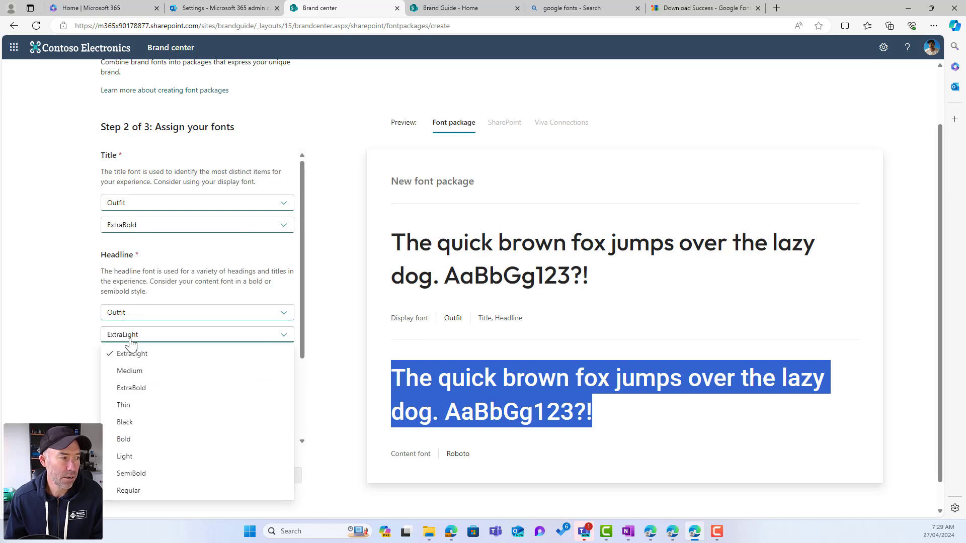
click(147, 439)
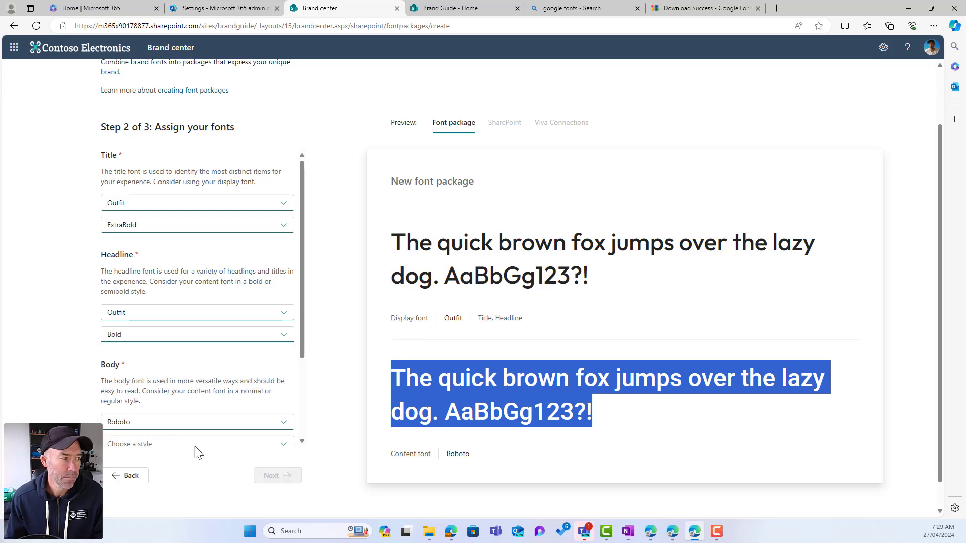
Set the body font style to Regular and assign Outfit in the Thin style as the interactive font.
click(143, 446)
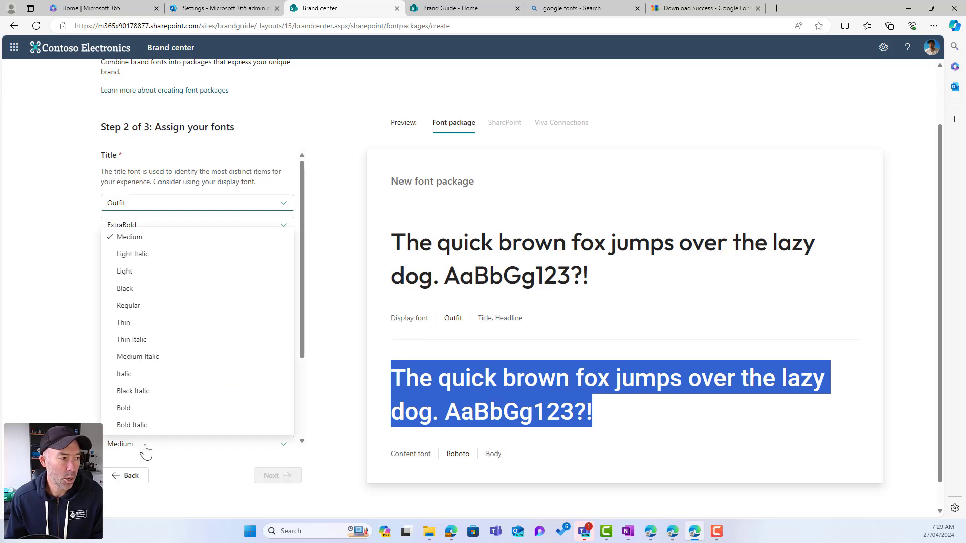
click(154, 311)
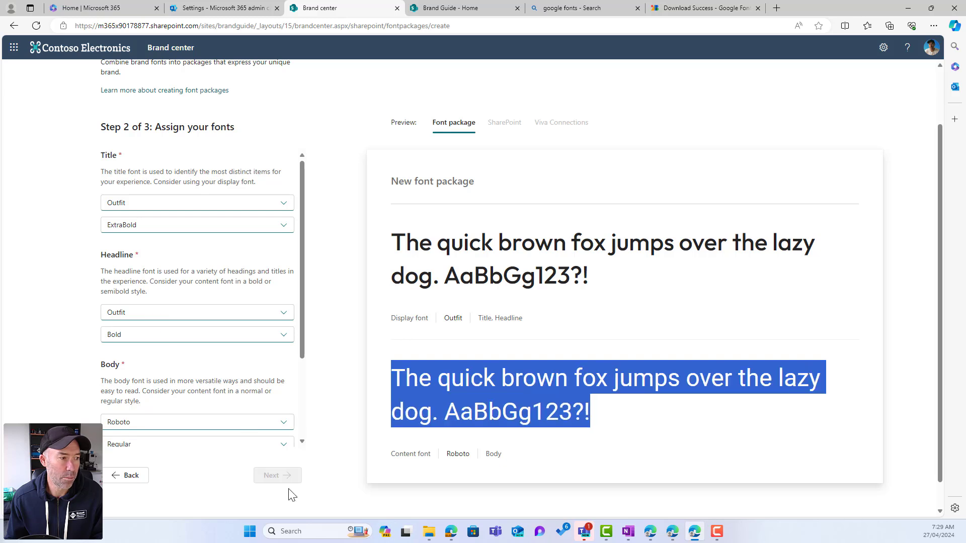
scroll(221, 461, down, 1)
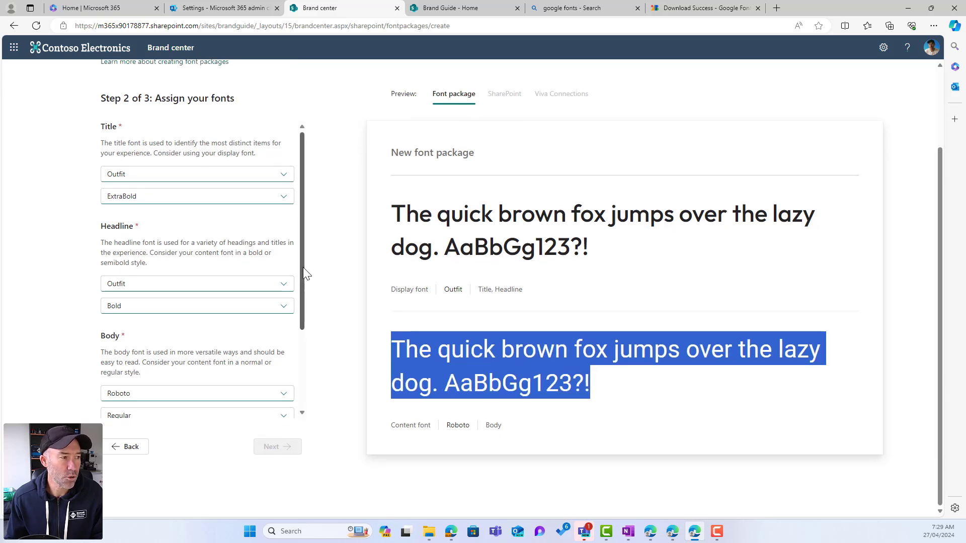
drag(303, 267, 296, 351)
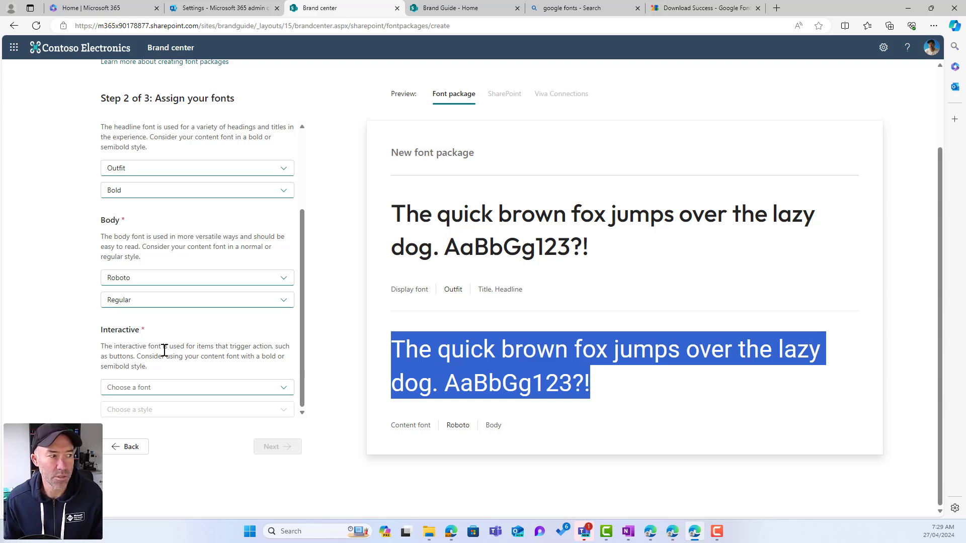
click(168, 388)
click(159, 411)
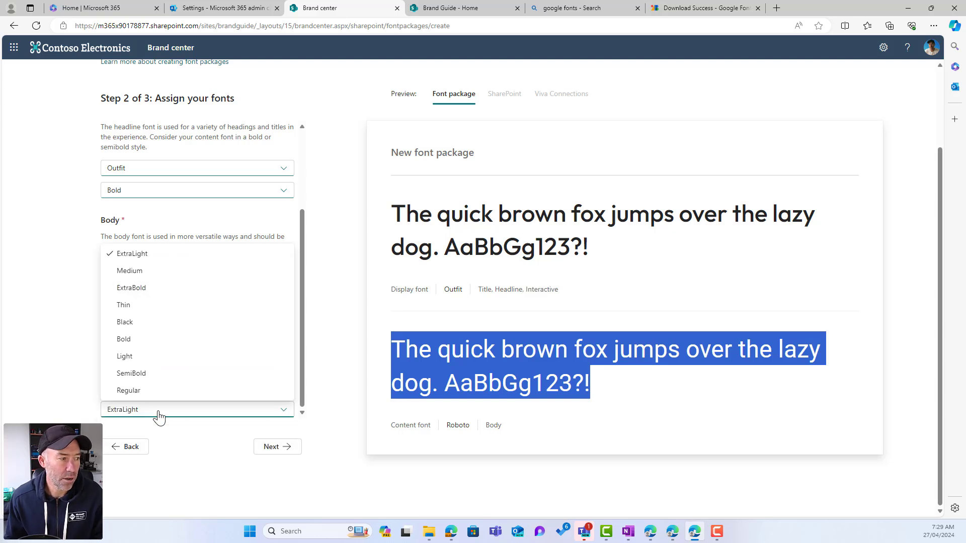
click(147, 312)
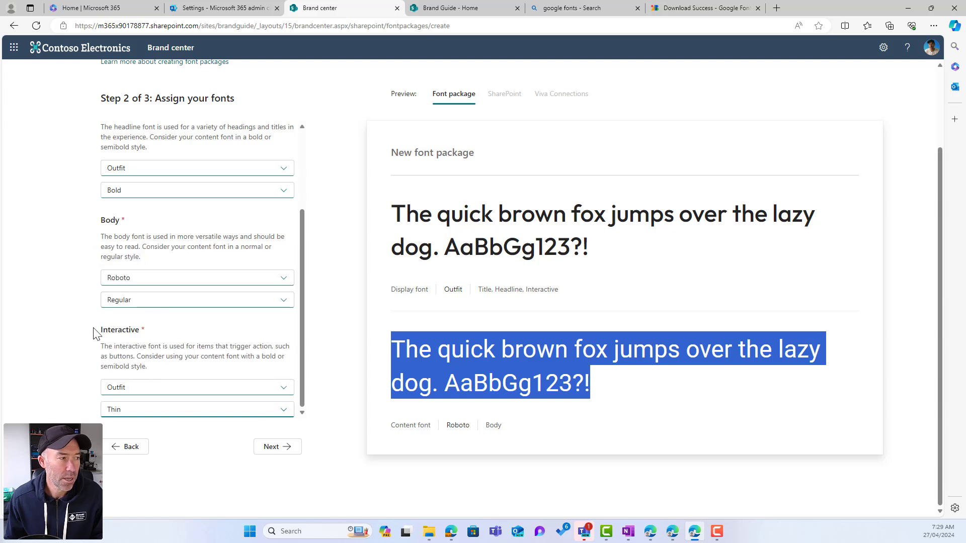
drag(95, 333, 141, 330)
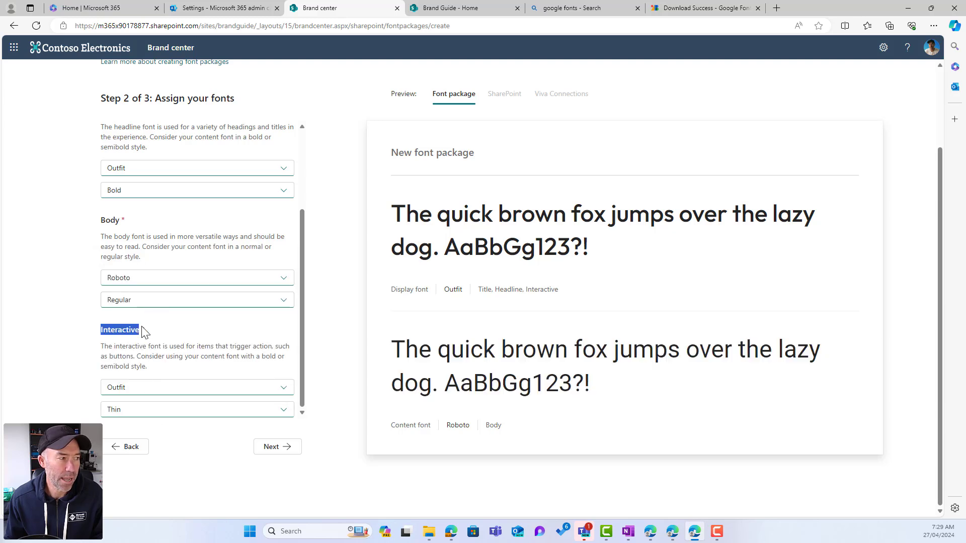
Proceed to naming the font package, name it Copilot Studio, and save it with visibility on.
click(275, 448)
scroll(143, 256, up, 2)
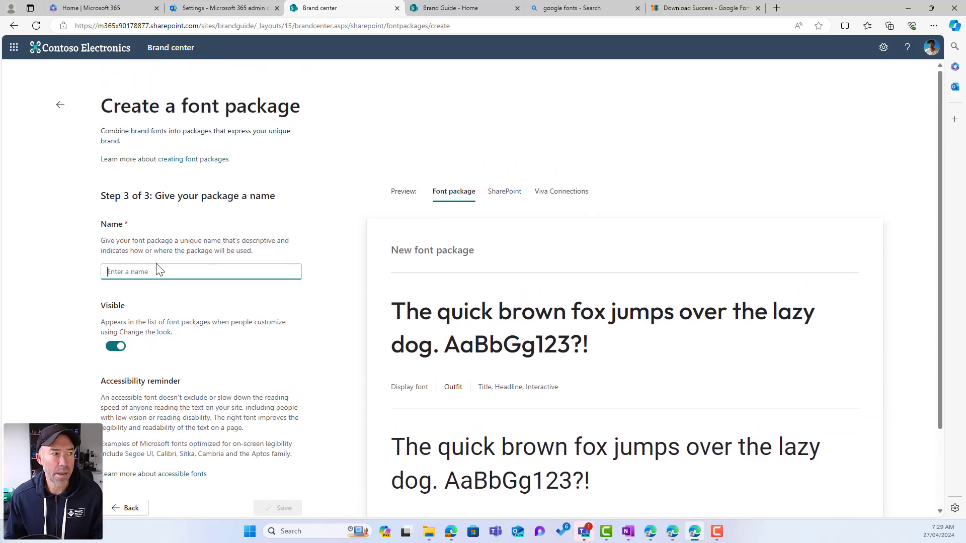
click(158, 270)
text(Copilot Studio)
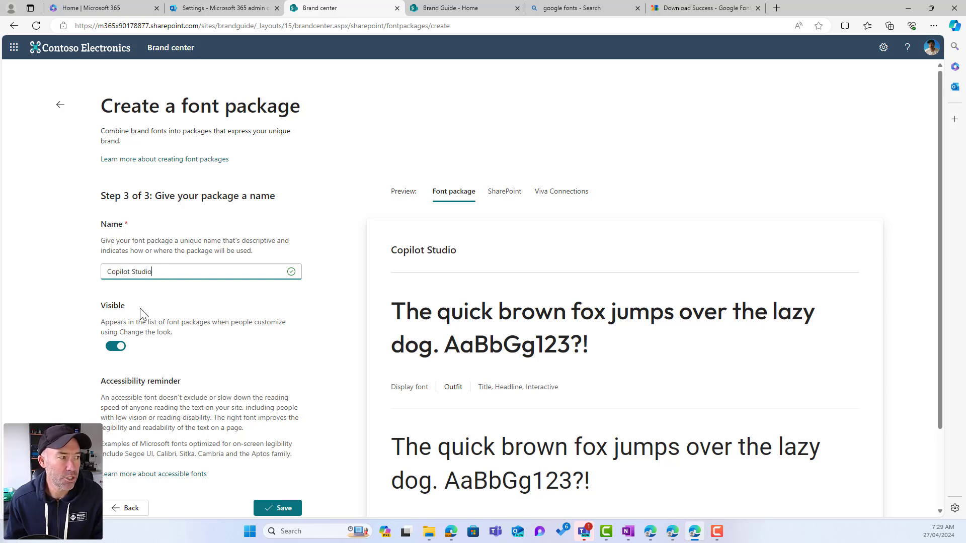
scroll(146, 317, down, 1)
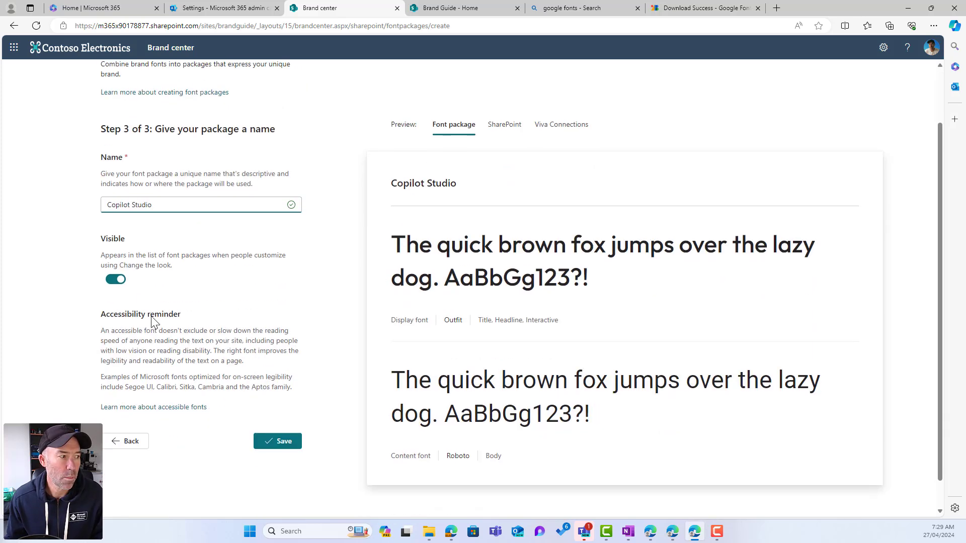
click(288, 450)
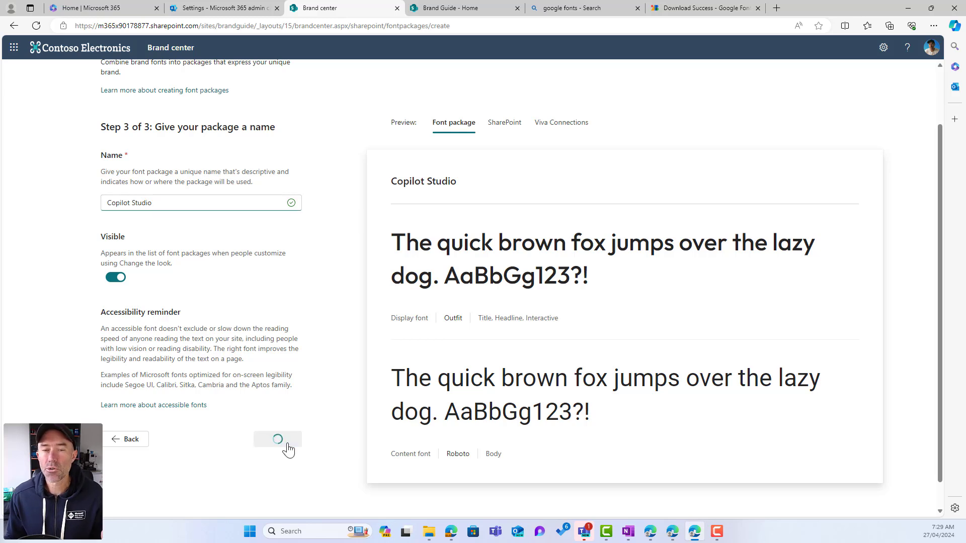
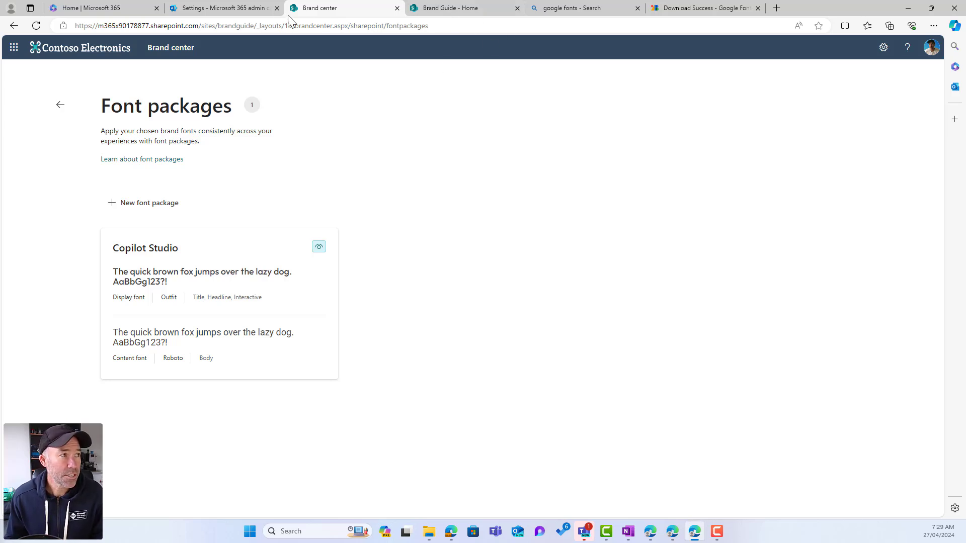
Switch to the Brand Guide site and open the SharePoint home site from there.
click(466, 12)
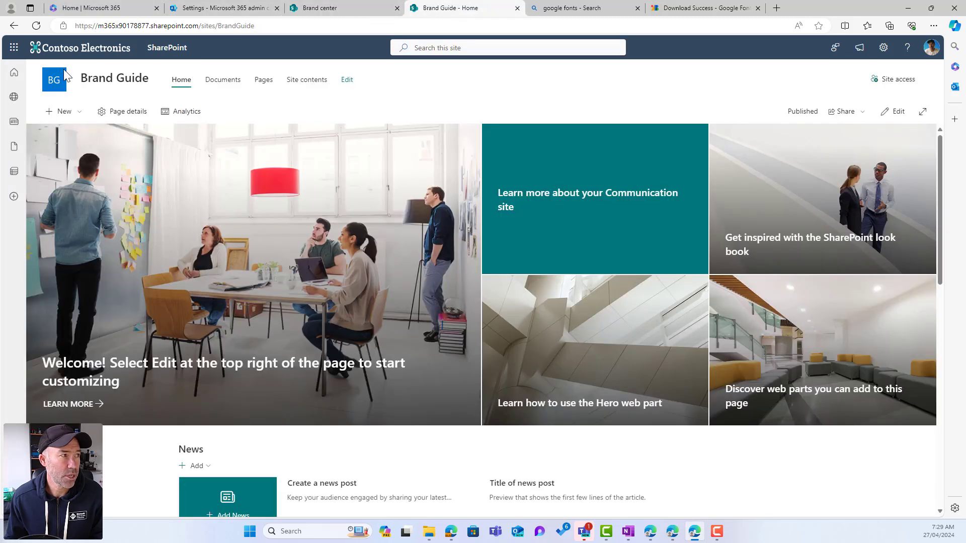
click(15, 49)
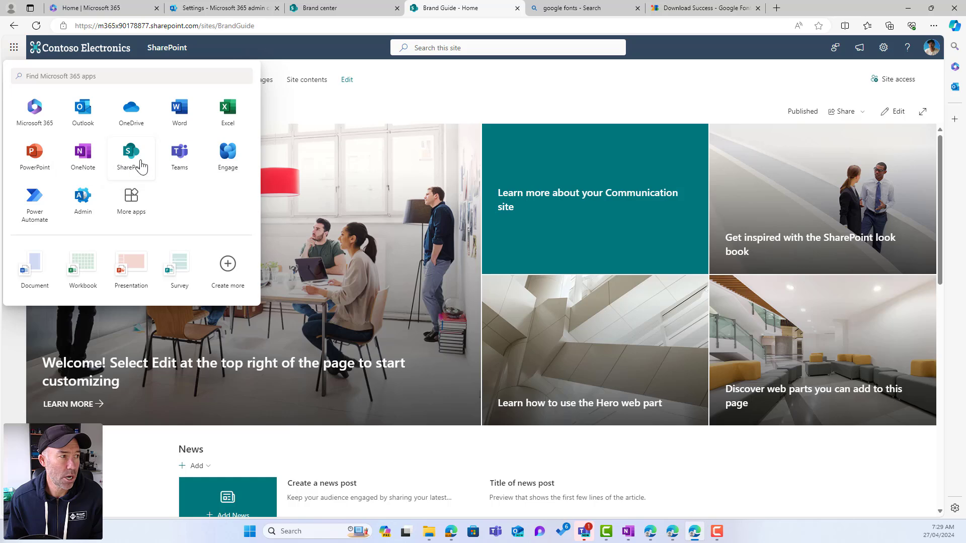
click(140, 159)
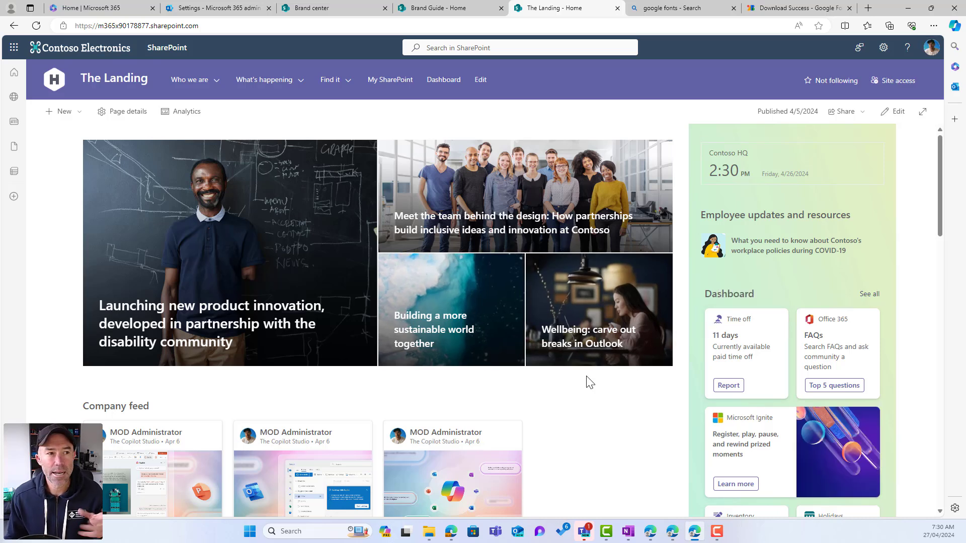
Change the look of The Landing site by applying the organization's Copilot Studio font package, save it, and close the site settings.
click(884, 48)
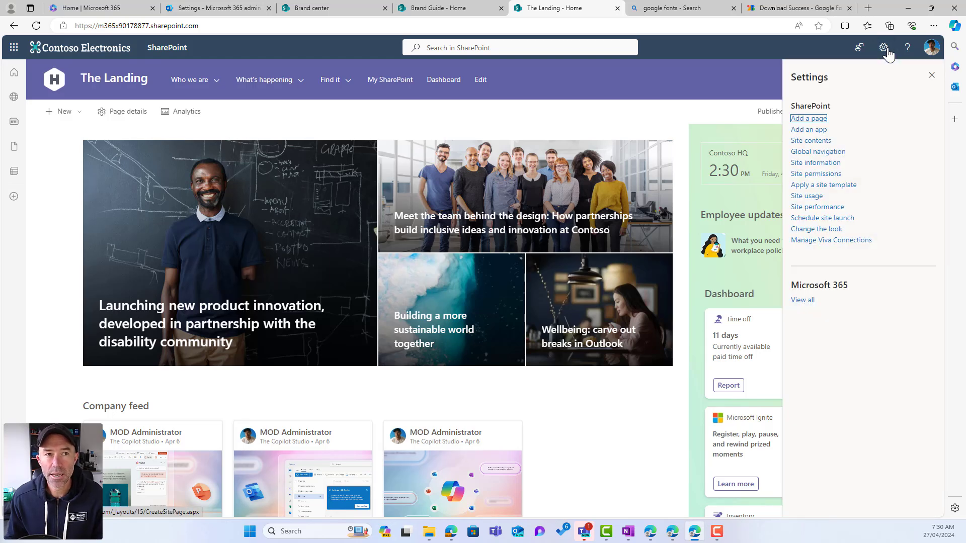
click(818, 231)
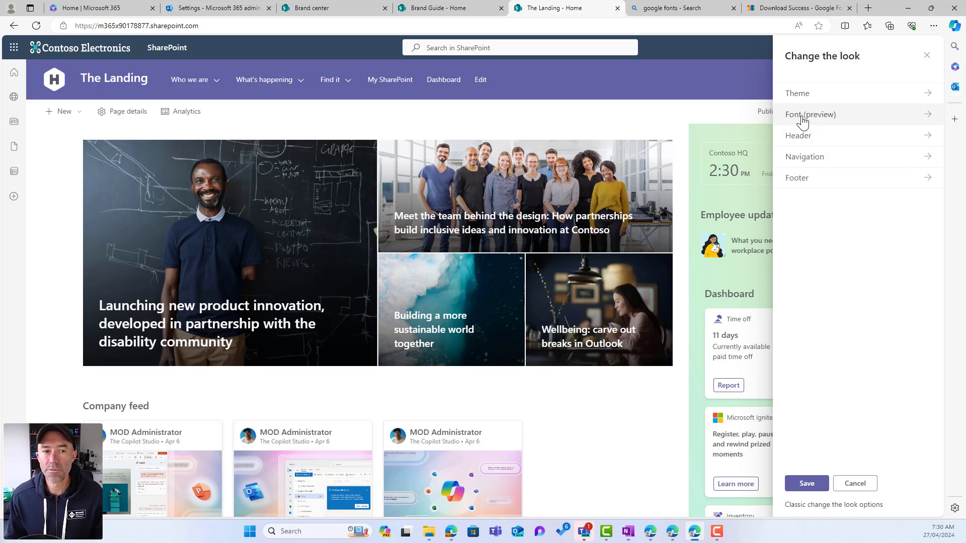
click(803, 121)
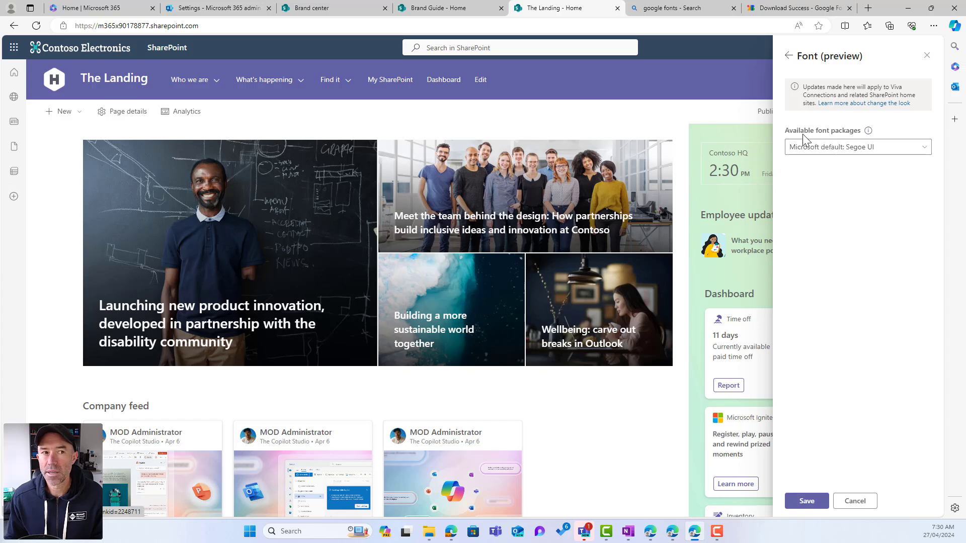
click(850, 151)
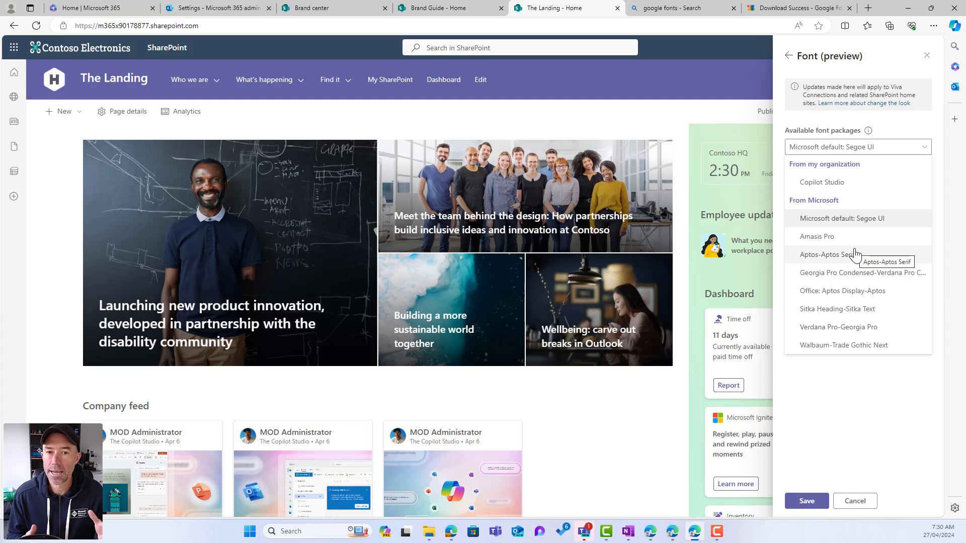
click(847, 187)
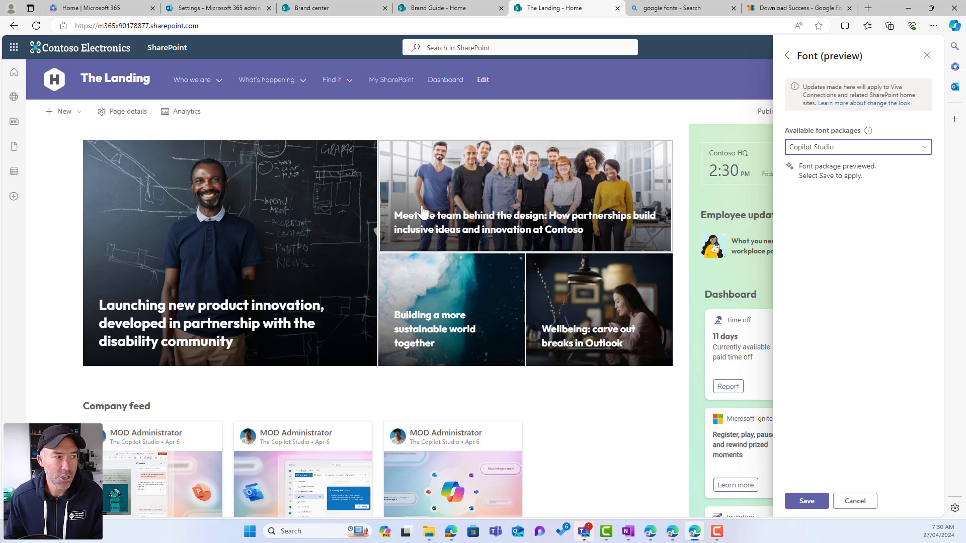
mouse_move(278, 86)
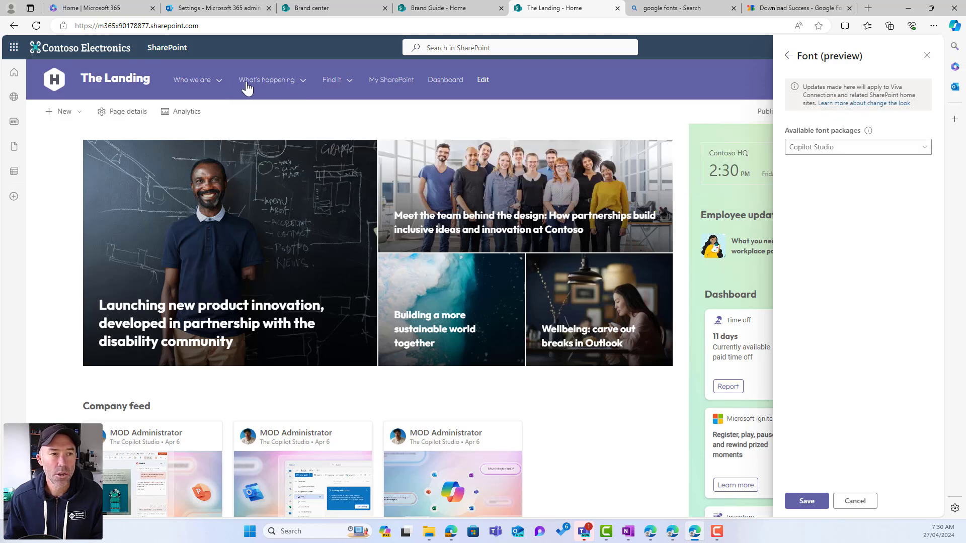
scroll(632, 129, down, 2)
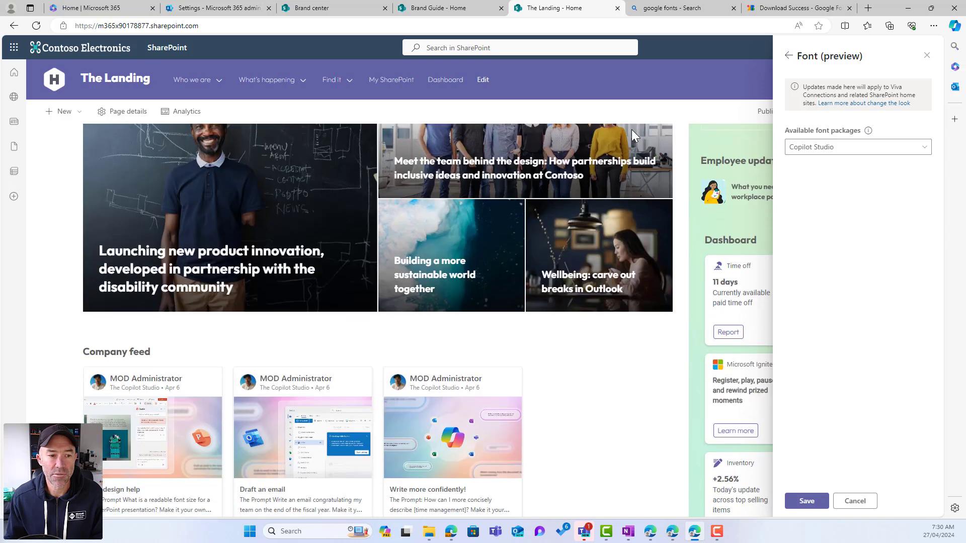
click(809, 502)
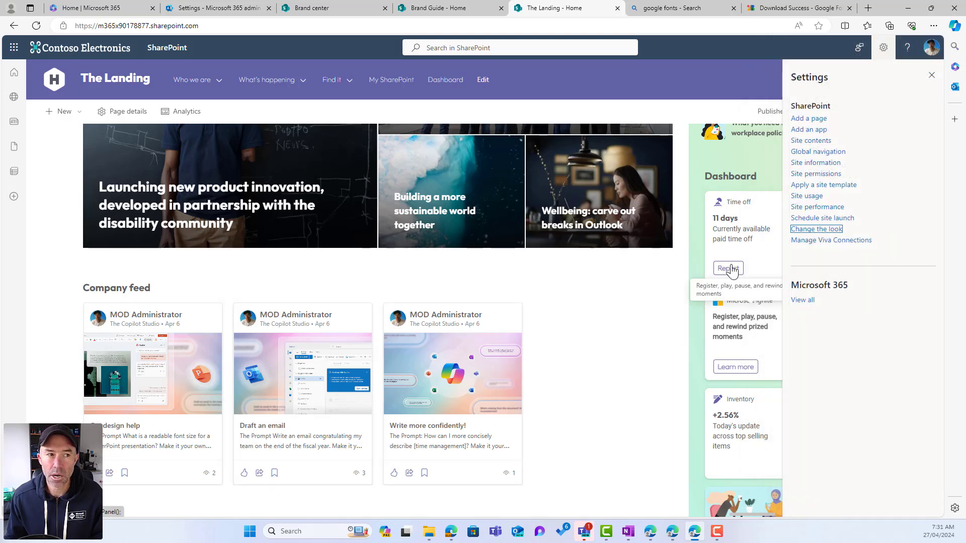
click(932, 77)
Open the company news post about the new Chief Marketing Officer and examine the fonts of its heading, body text and site navigation.
scroll(474, 276, down, 8)
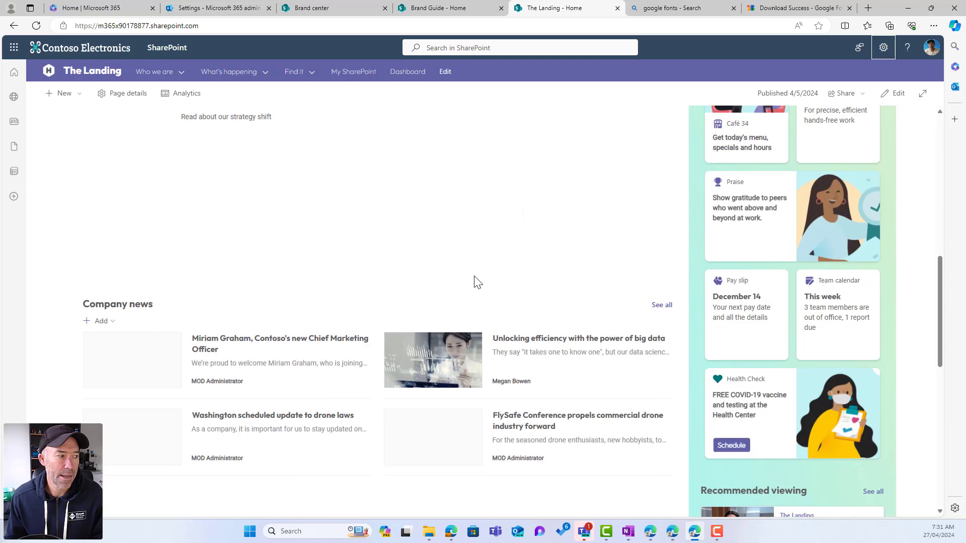
scroll(473, 280, down, 2)
click(227, 232)
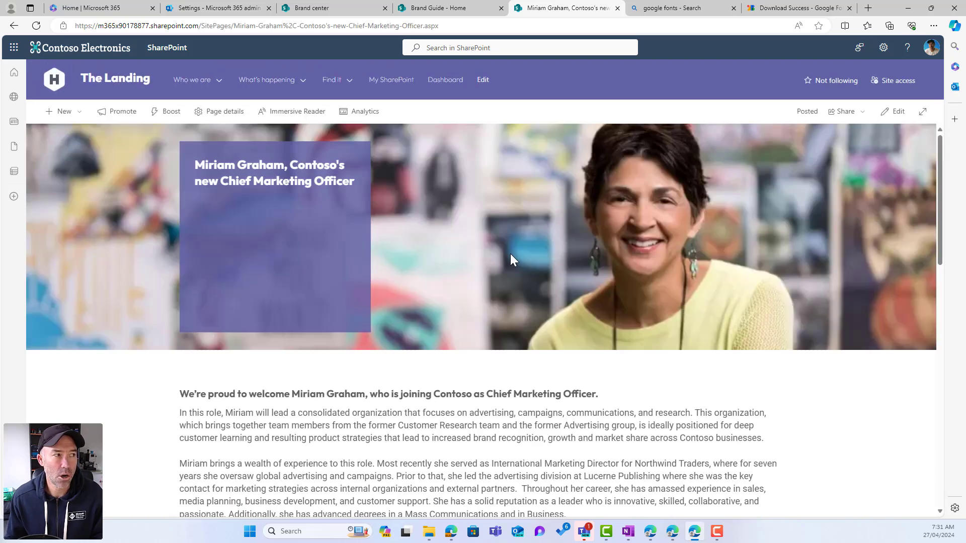
scroll(510, 257, down, 2)
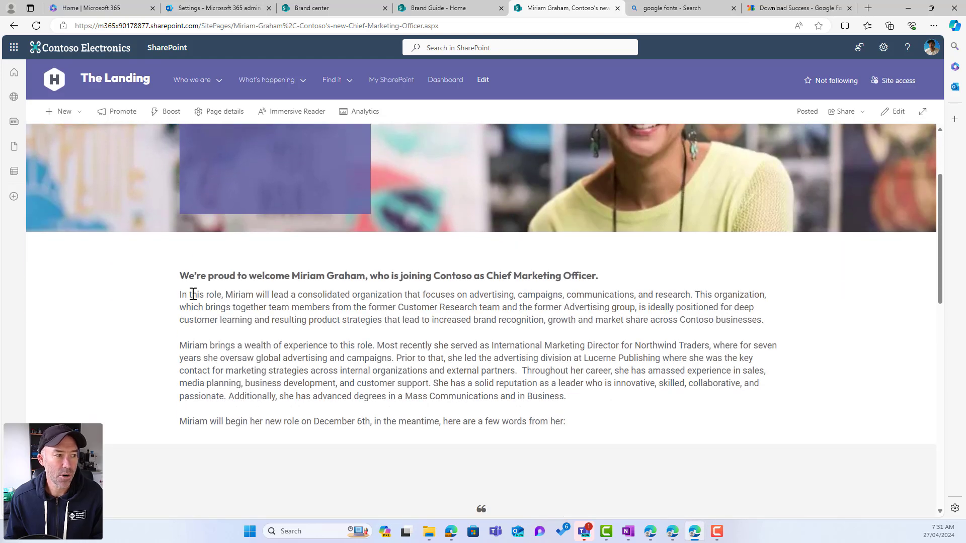
drag(180, 295, 407, 359)
click(643, 398)
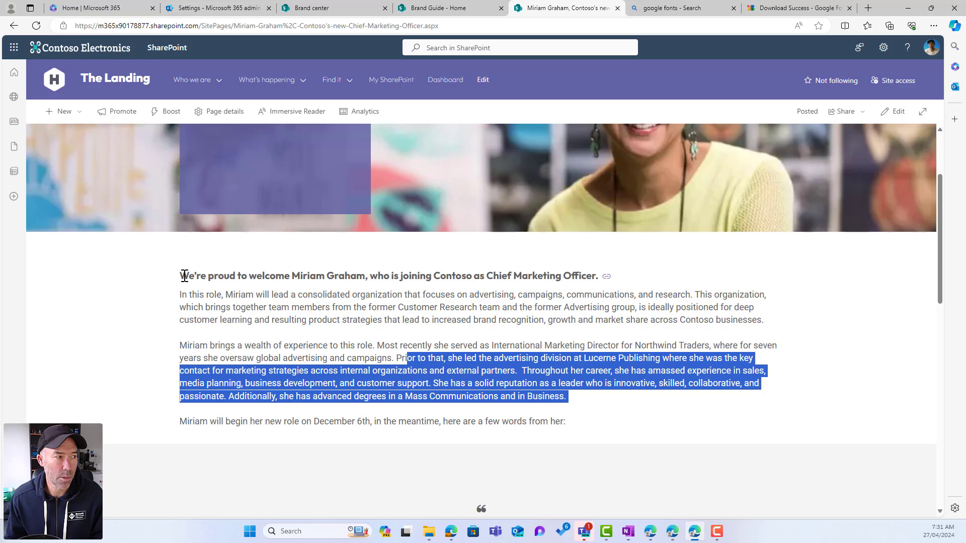
drag(184, 275, 365, 295)
scroll(367, 287, up, 3)
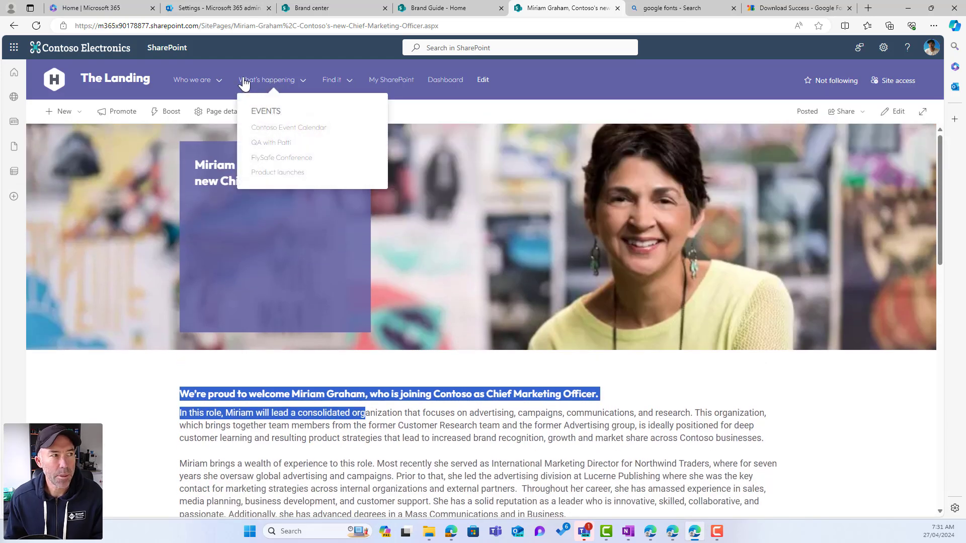
Edit the Copilot Studio font package in the Brand center, set the Interactive font style to SemiBold, and save the changes.
mouse_move(203, 84)
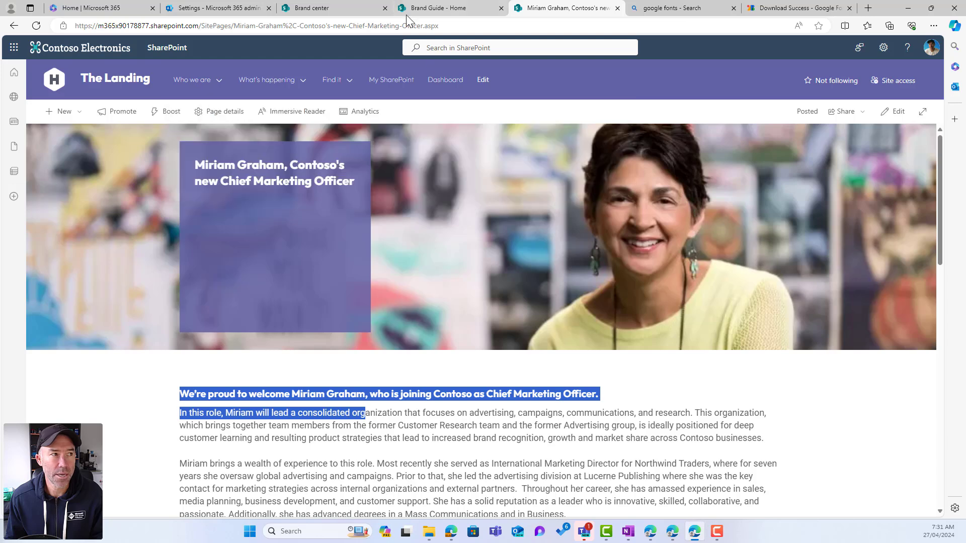
click(334, 9)
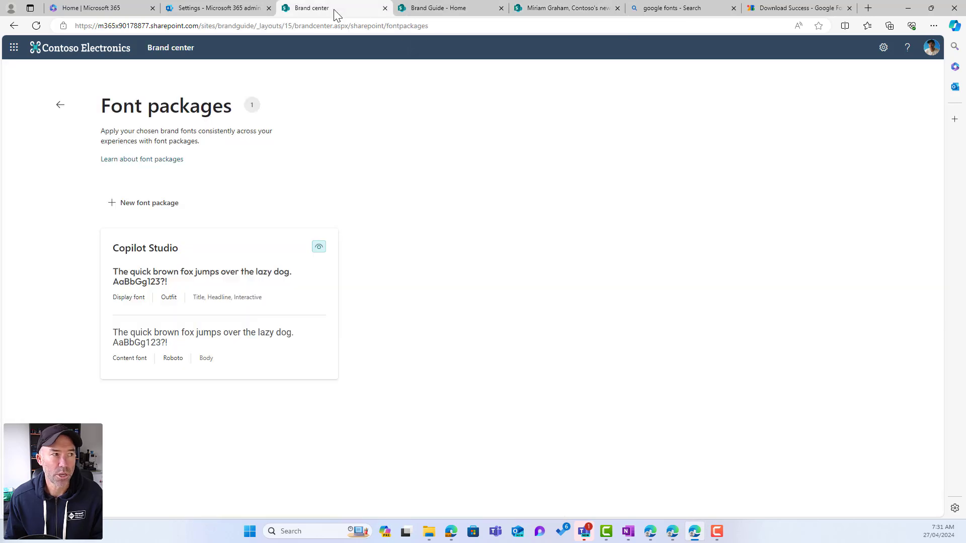
click(241, 278)
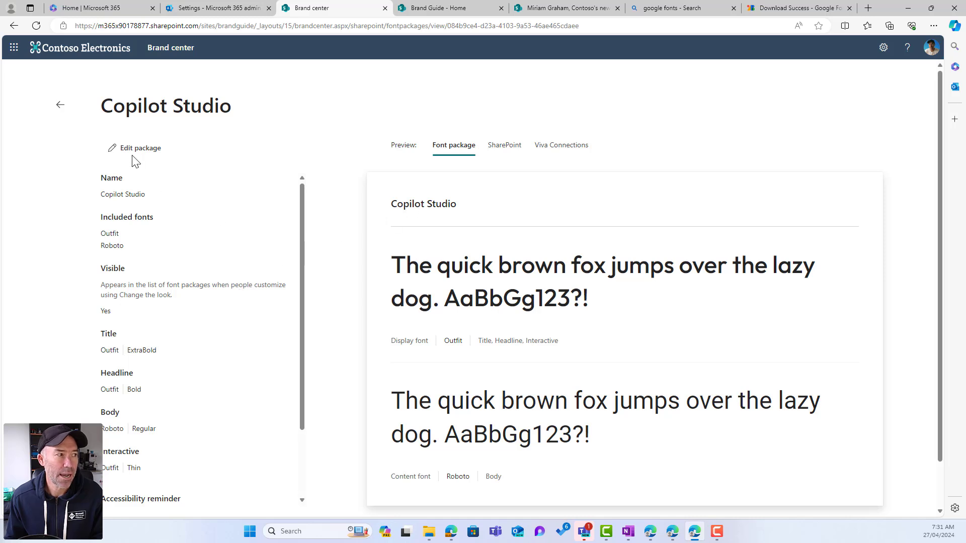
click(151, 149)
scroll(289, 210, down, 3)
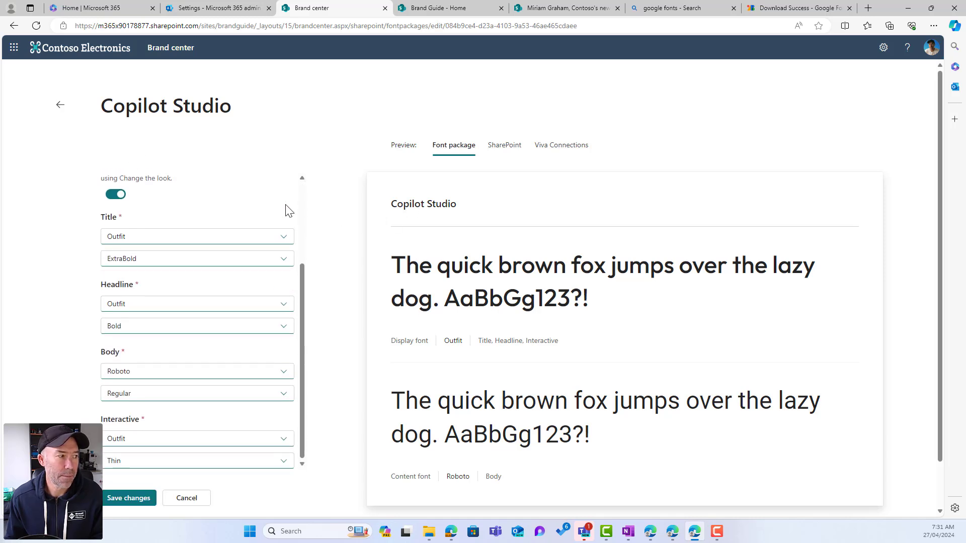
scroll(207, 292, down, 1)
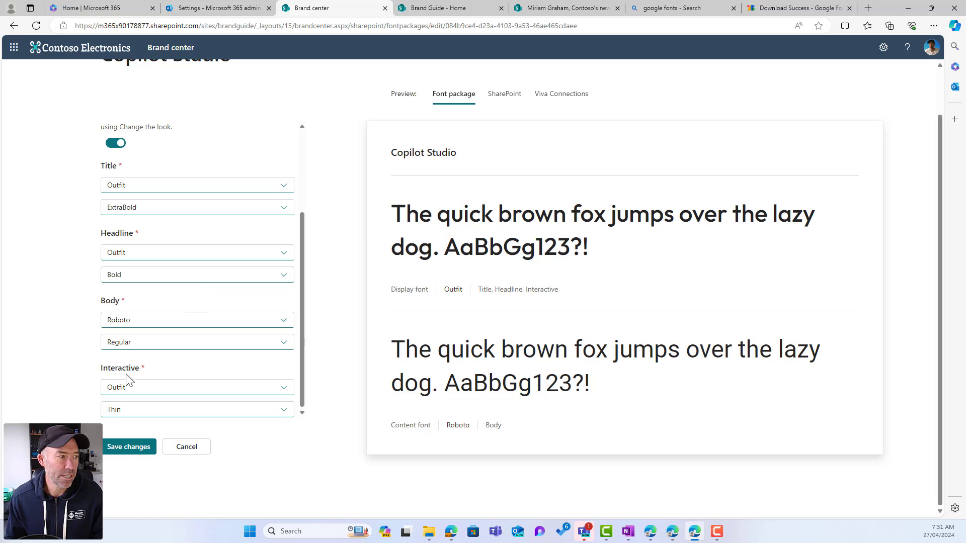
click(123, 417)
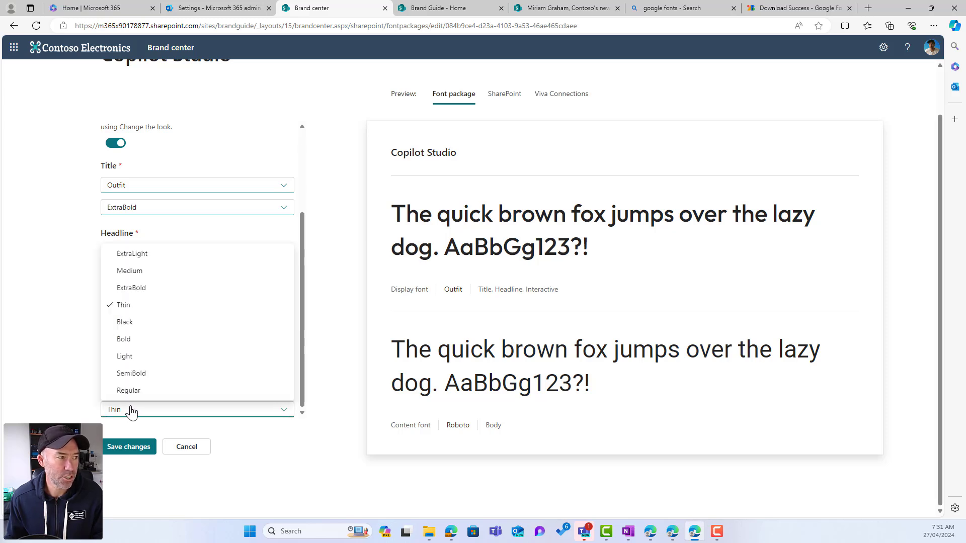
click(132, 373)
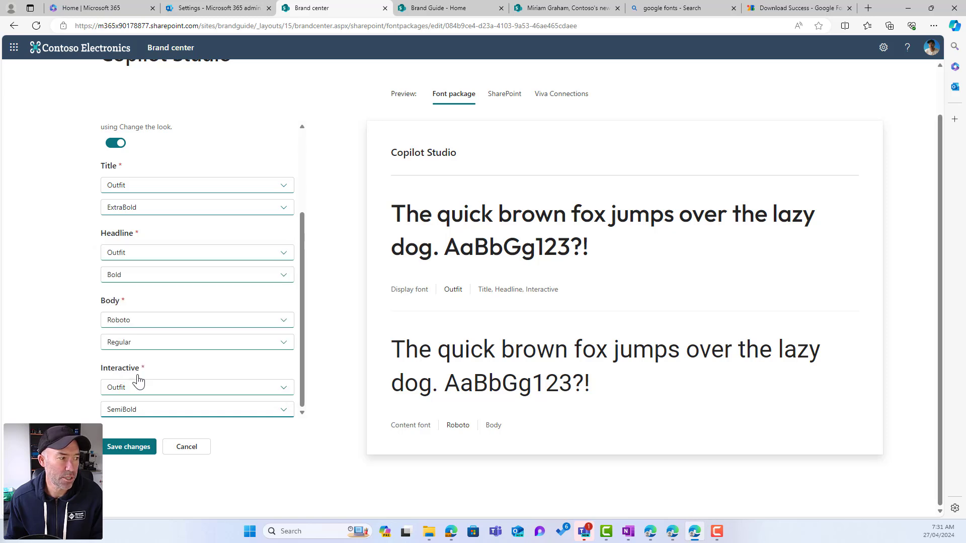
click(128, 448)
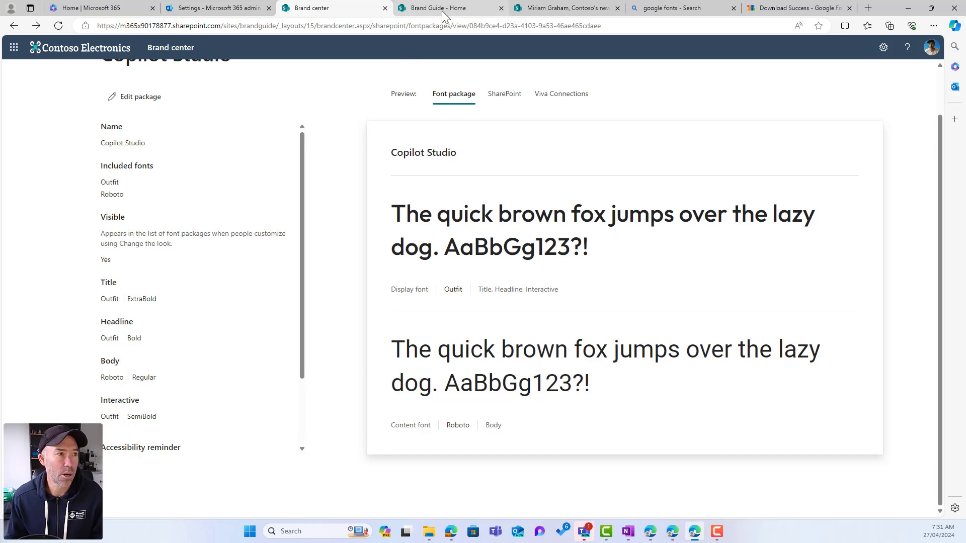
scroll(443, 134, up, 1)
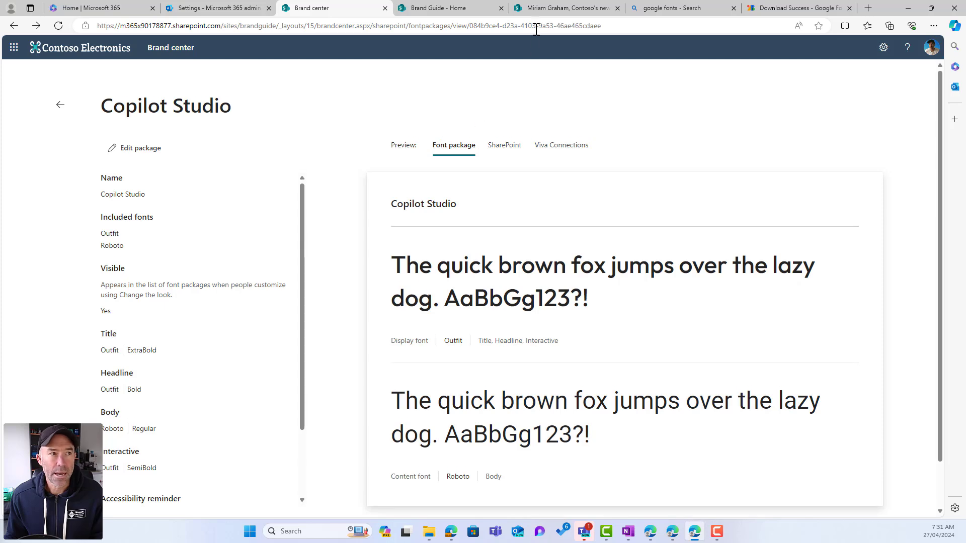
From the Chief Marketing Officer news post, apply the Microsoft font package Aptos-Aptos Serif to The Landing site, save it, and check the body text and navigation.
click(551, 10)
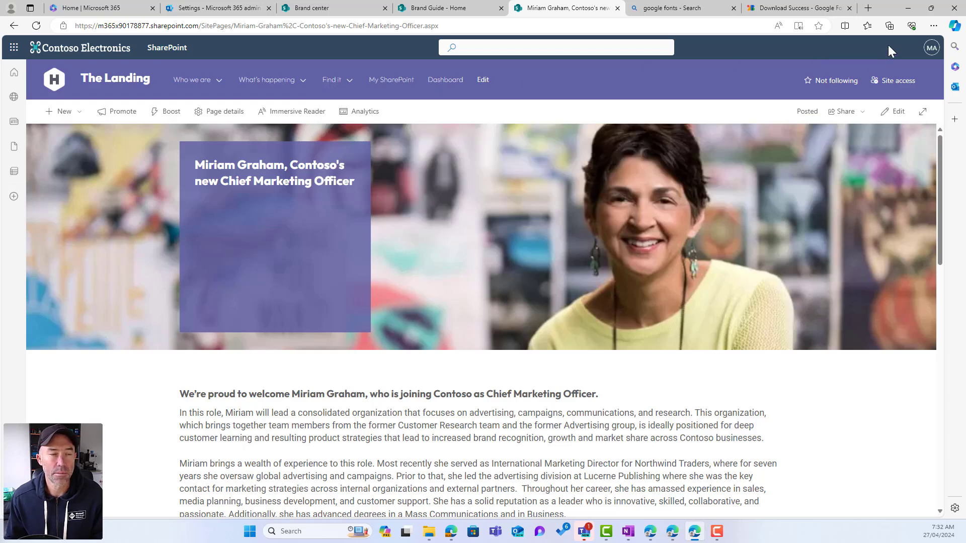
click(883, 48)
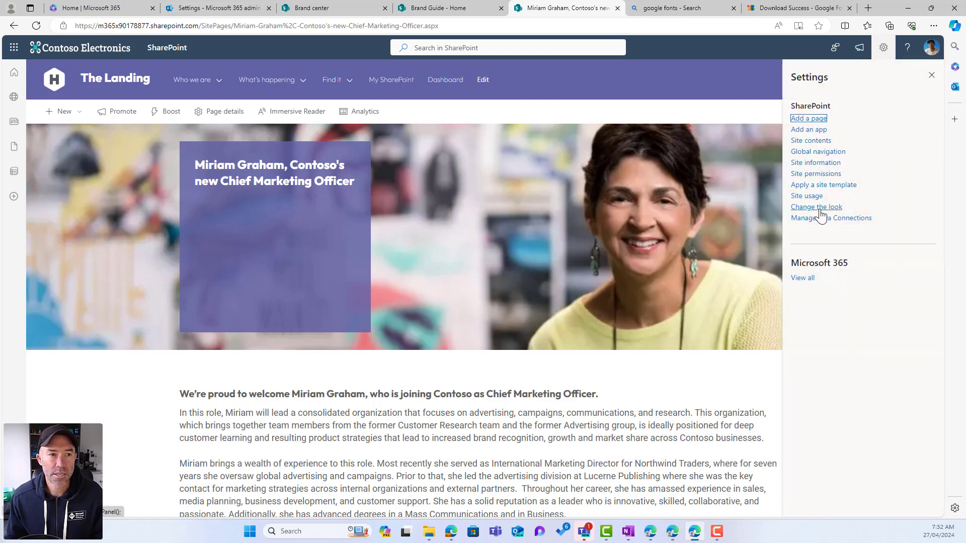
click(821, 208)
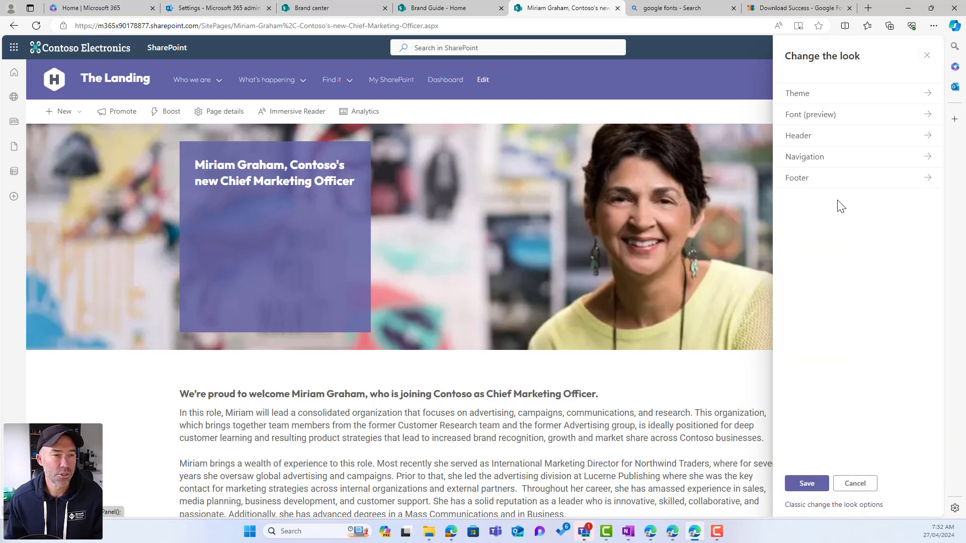
click(820, 117)
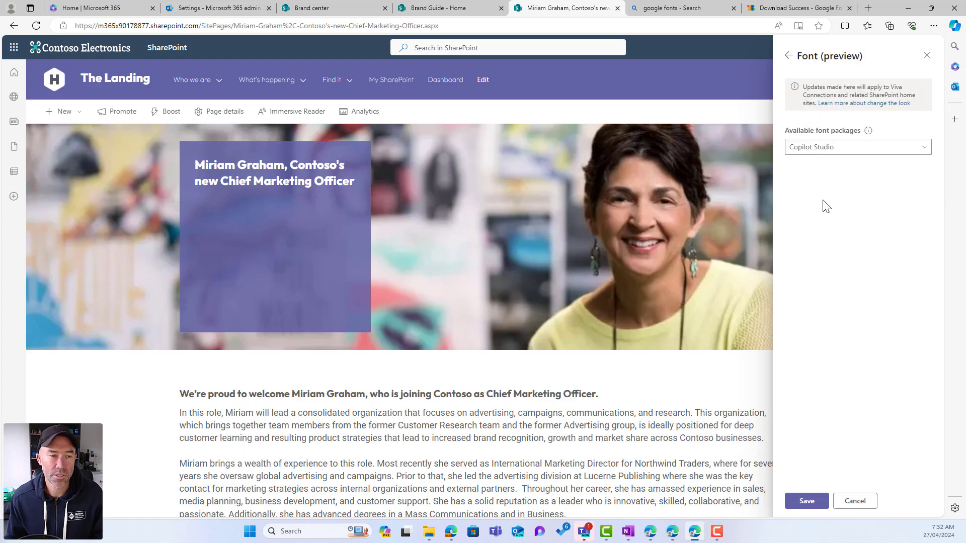
click(828, 147)
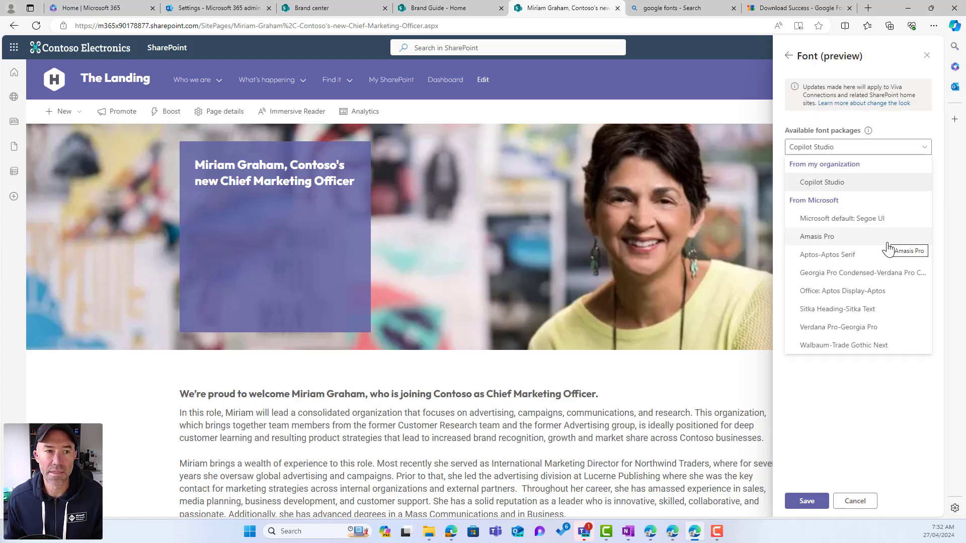
click(815, 256)
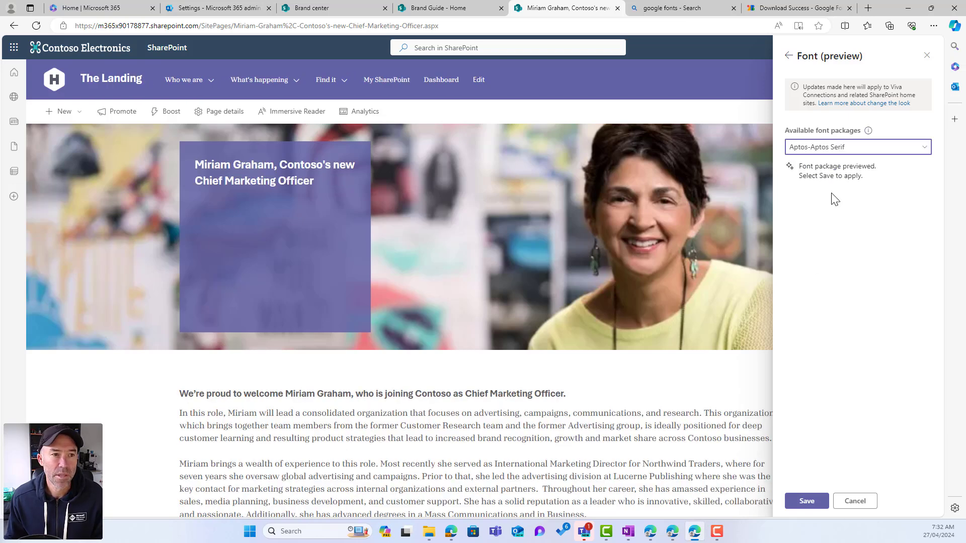
click(808, 502)
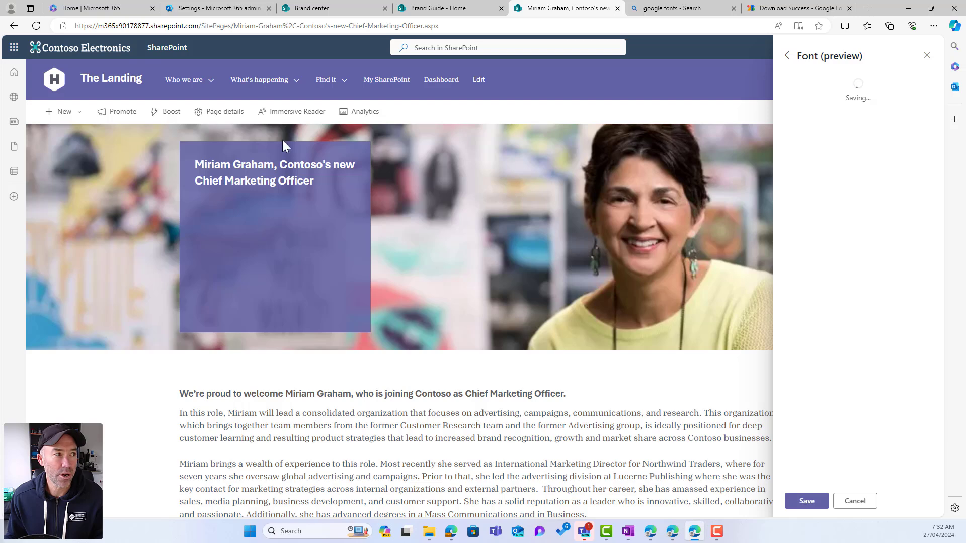
drag(251, 414, 462, 415)
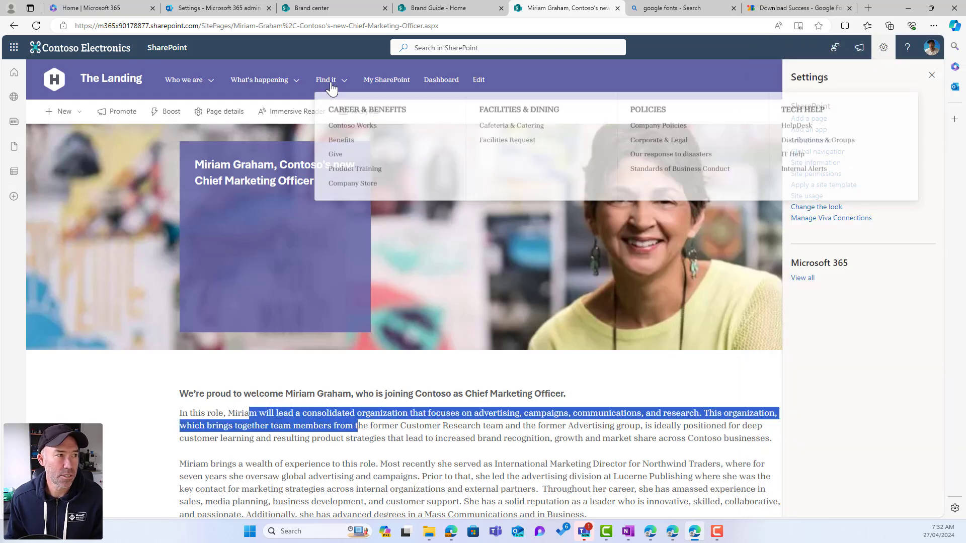
mouse_move(192, 82)
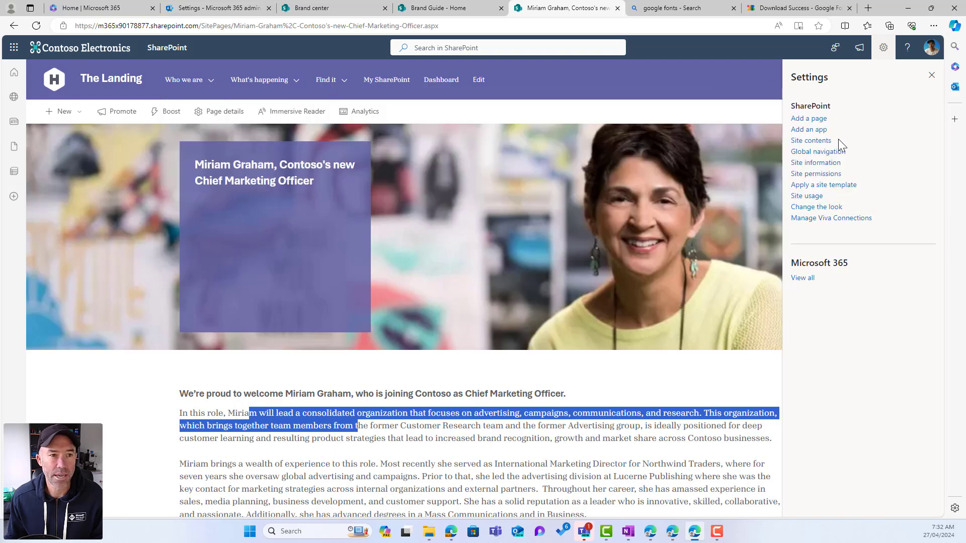
Change The Landing site's font package back to the organization's Copilot Studio, save it, check the navigation, and close the site settings.
click(831, 214)
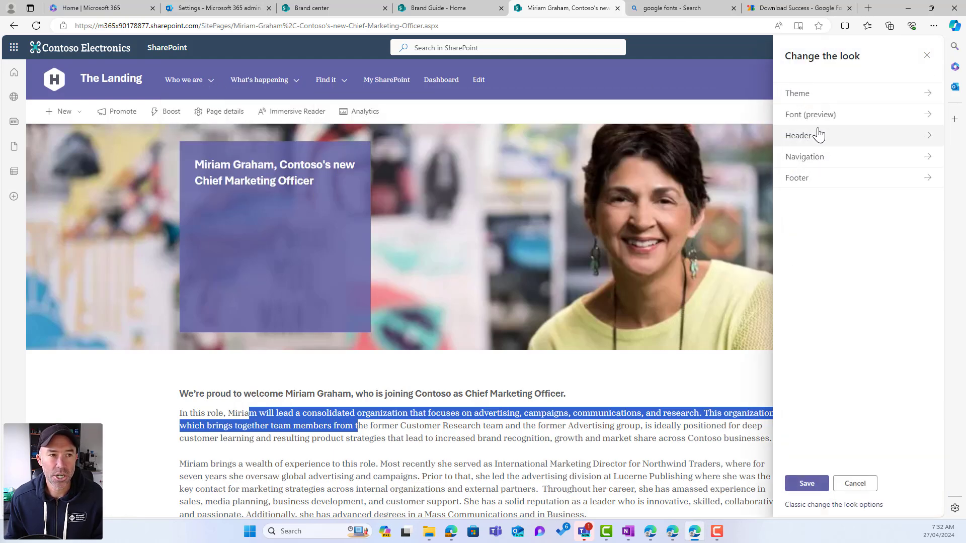
click(815, 115)
click(823, 147)
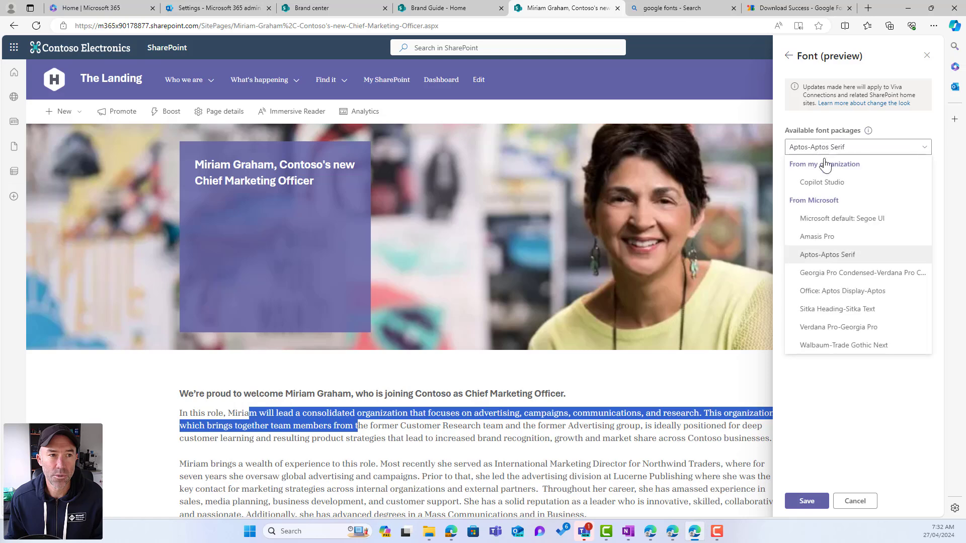
click(825, 184)
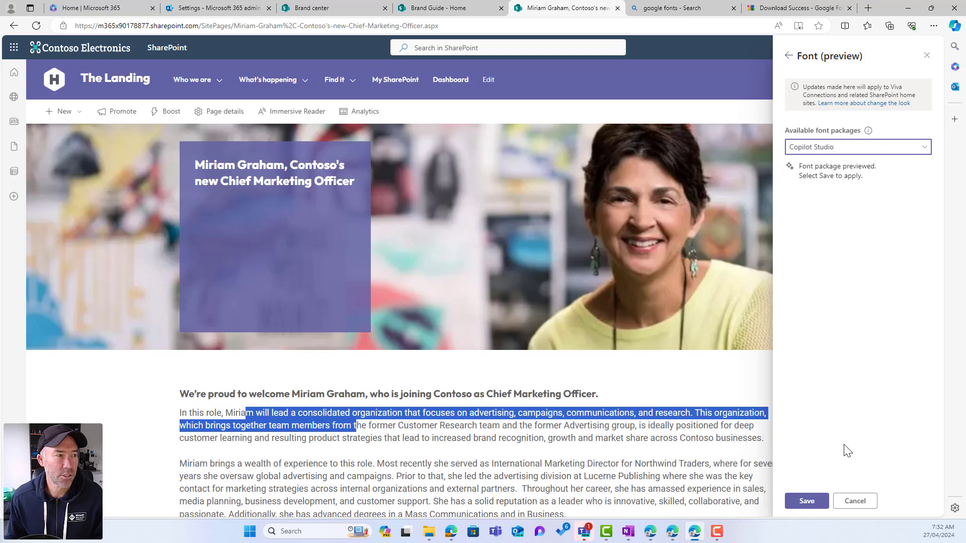
click(807, 502)
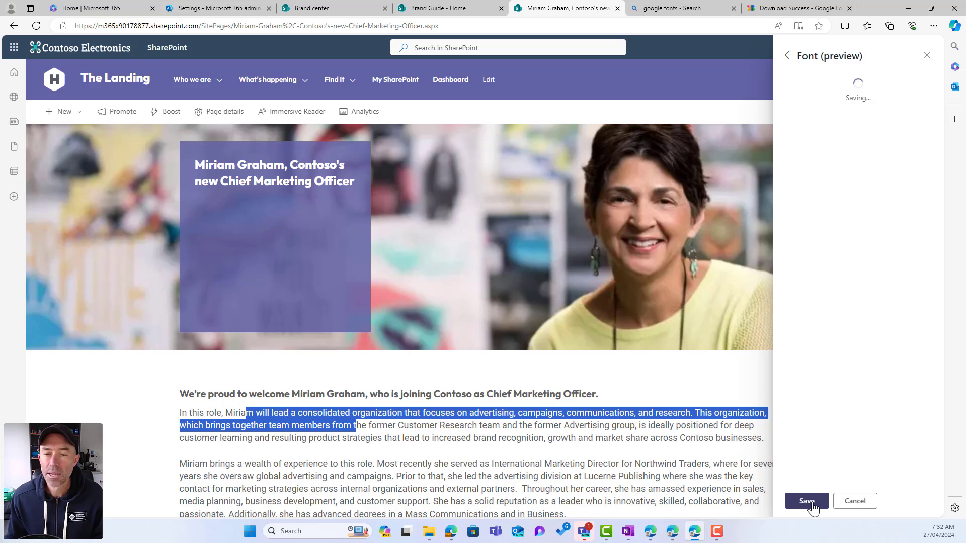
click(351, 85)
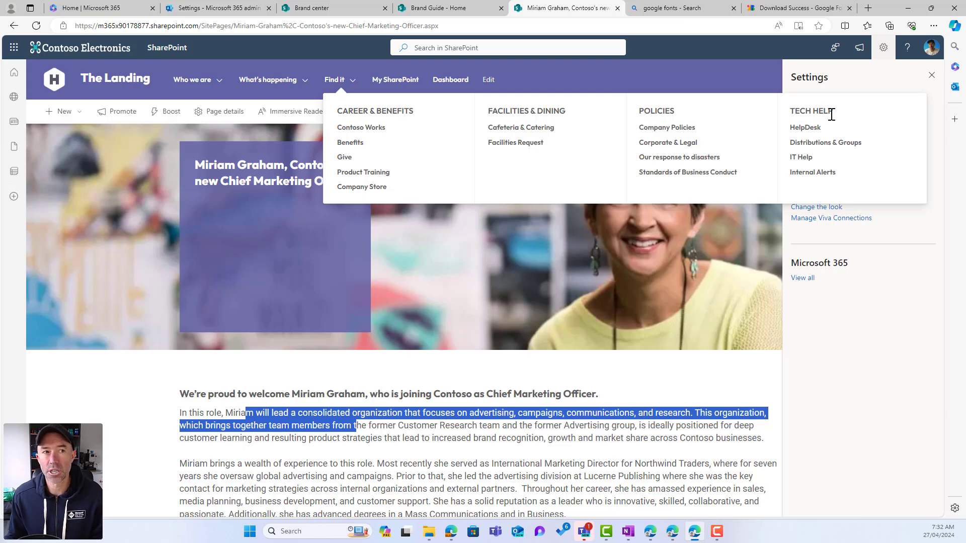
click(931, 75)
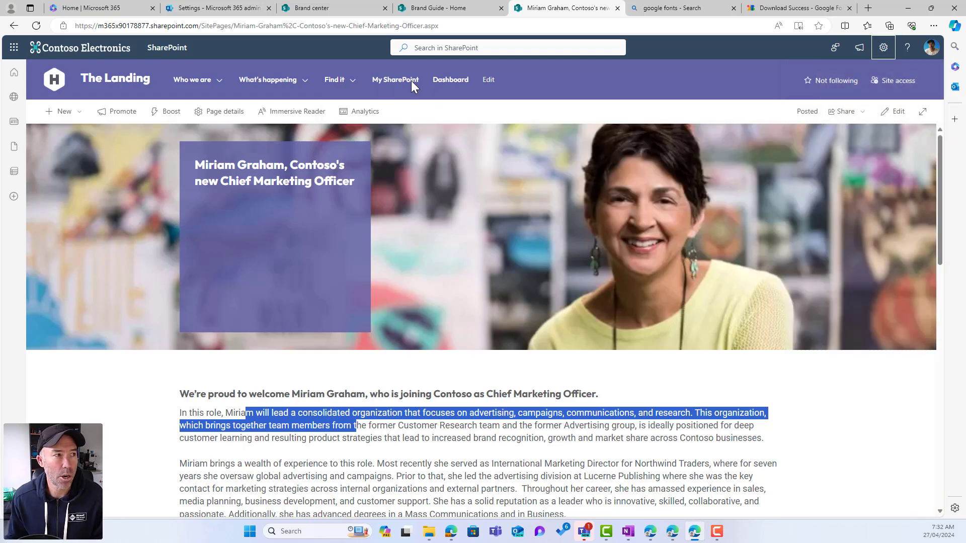
Open The Landing home page and examine the fonts across its hero tiles, company feed, dashboard cards, news and events sections.
click(127, 87)
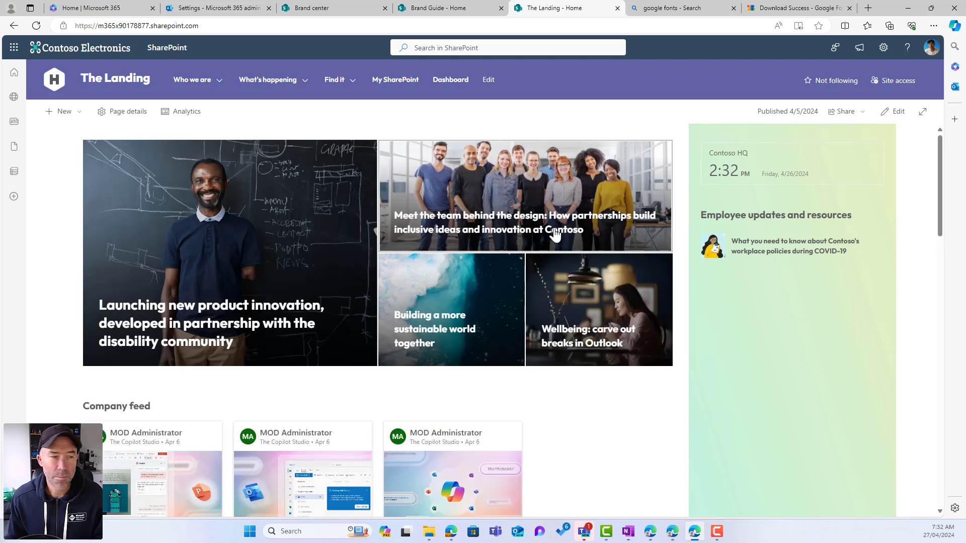
scroll(754, 264, down, 2)
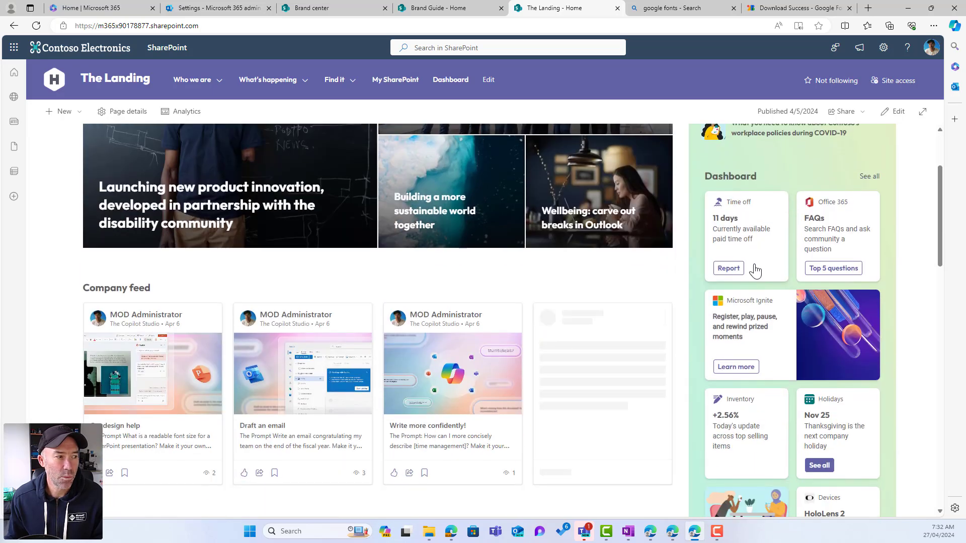
scroll(755, 270, down, 4)
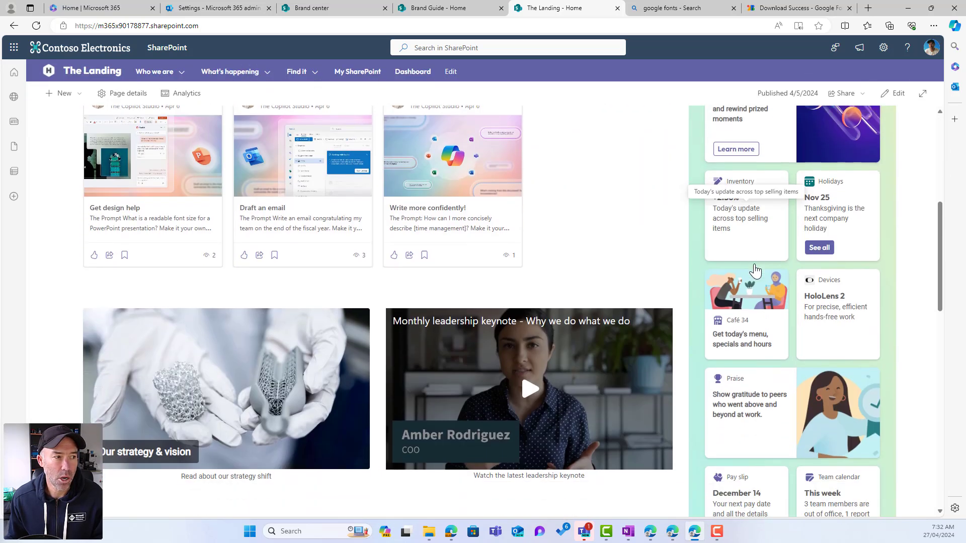
scroll(755, 270, down, 10)
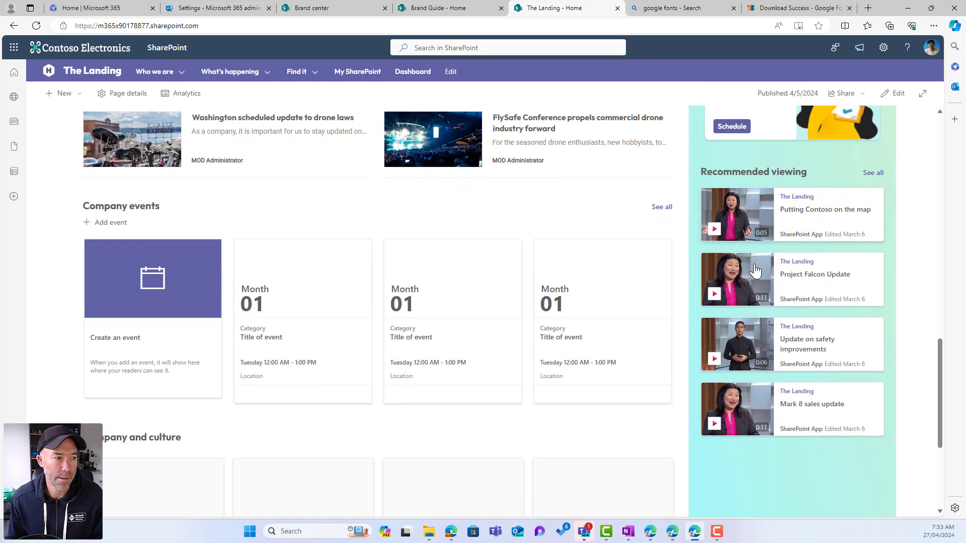
scroll(754, 271, down, 1)
scroll(755, 270, up, 7)
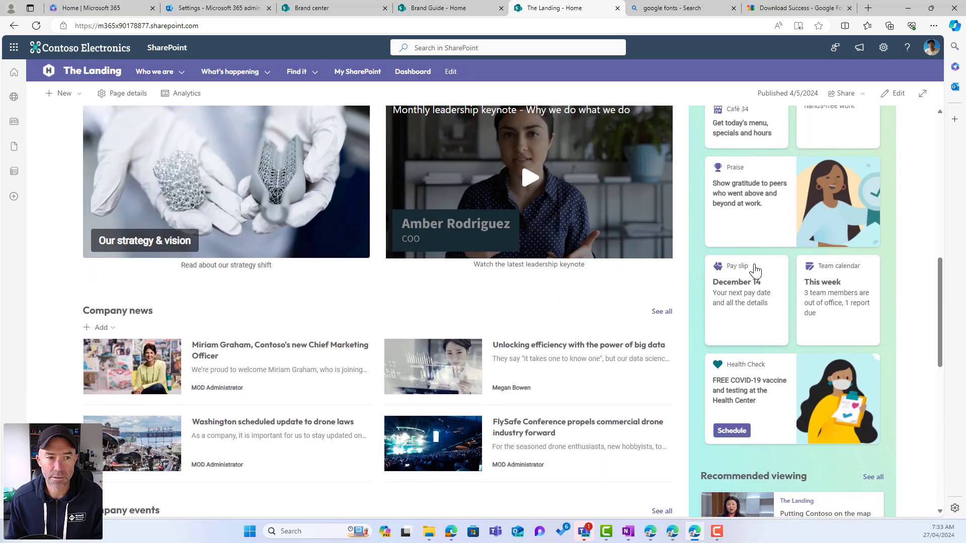
scroll(755, 270, up, 7)
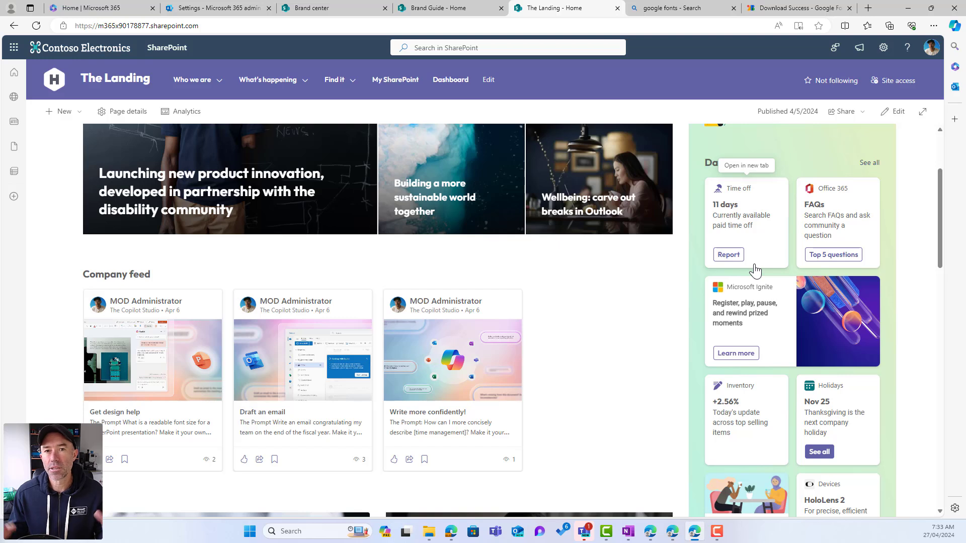